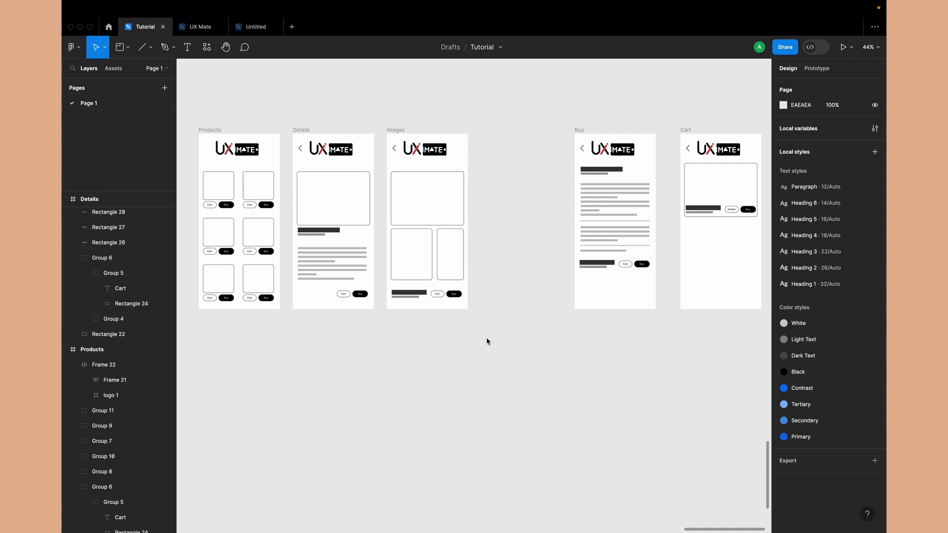
# Examine the layout of the Products, Details and Images wireframes, including their Cart and Buy buttons
pyautogui.hscroll(-3, 390, 375)
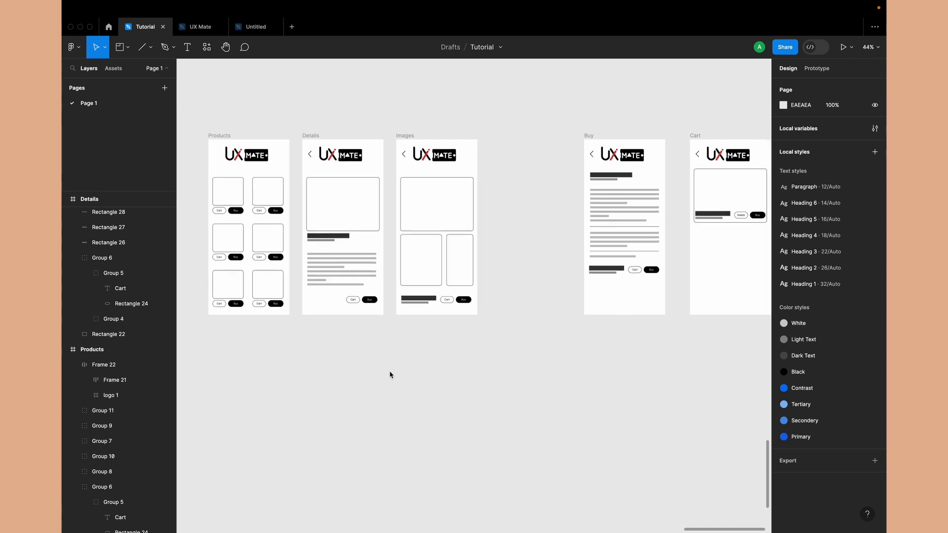
pyautogui.scroll(5, 313, 287)
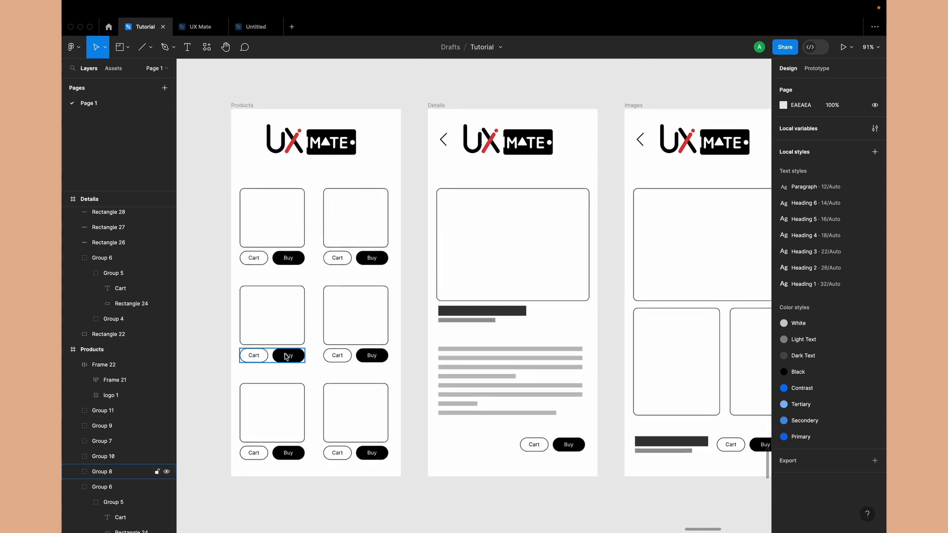
pyautogui.rightClick(287, 357)
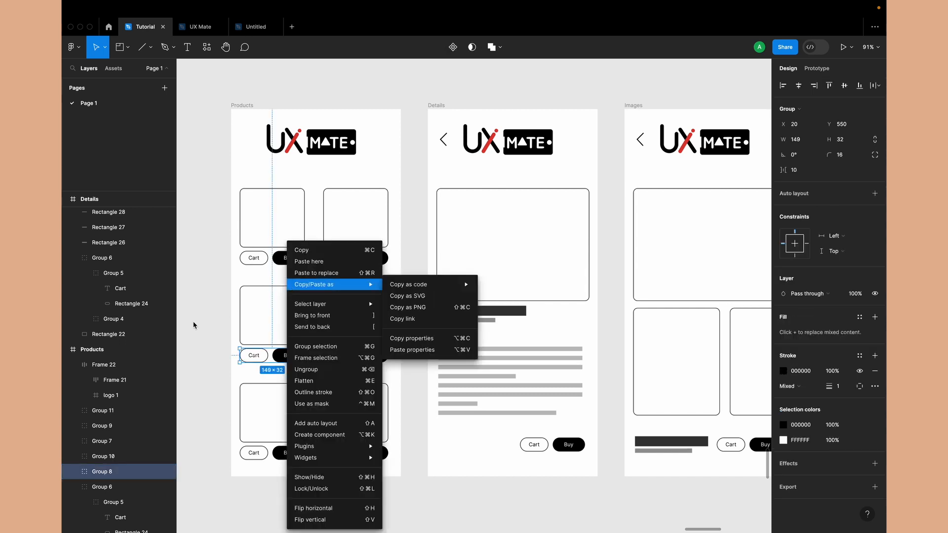
pyautogui.click(438, 81)
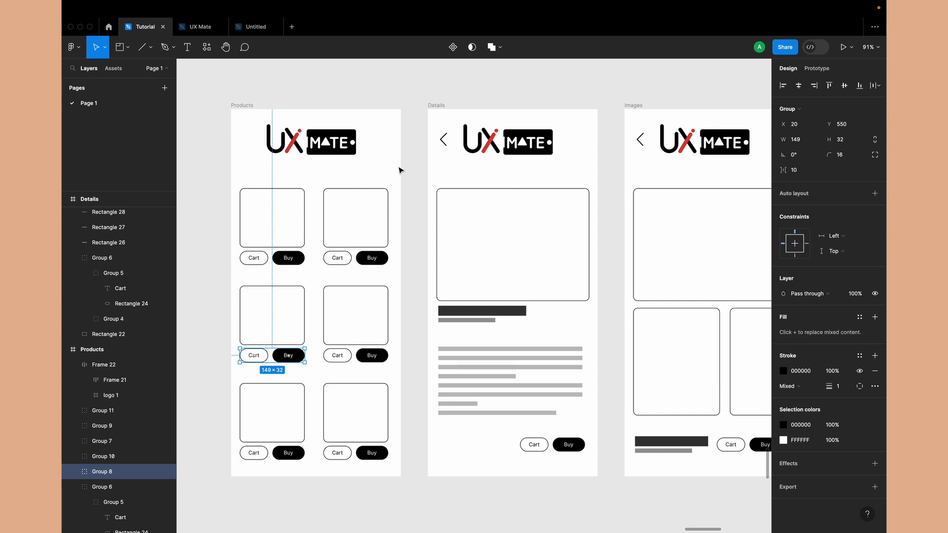
pyautogui.click(417, 100)
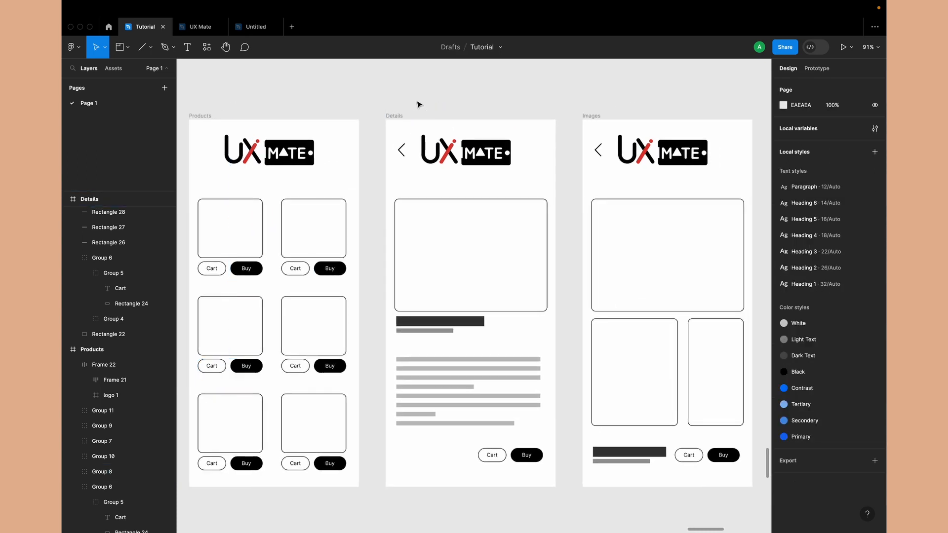
pyautogui.hscroll(3, 417, 101)
pyautogui.scroll(-1, 417, 100)
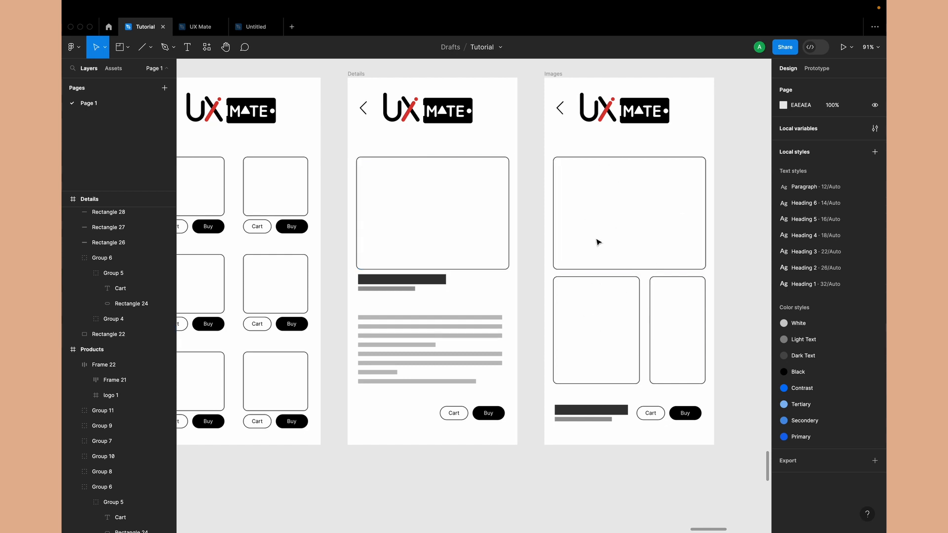
pyautogui.scroll(-3, 522, 294)
pyautogui.hscroll(-2, 521, 292)
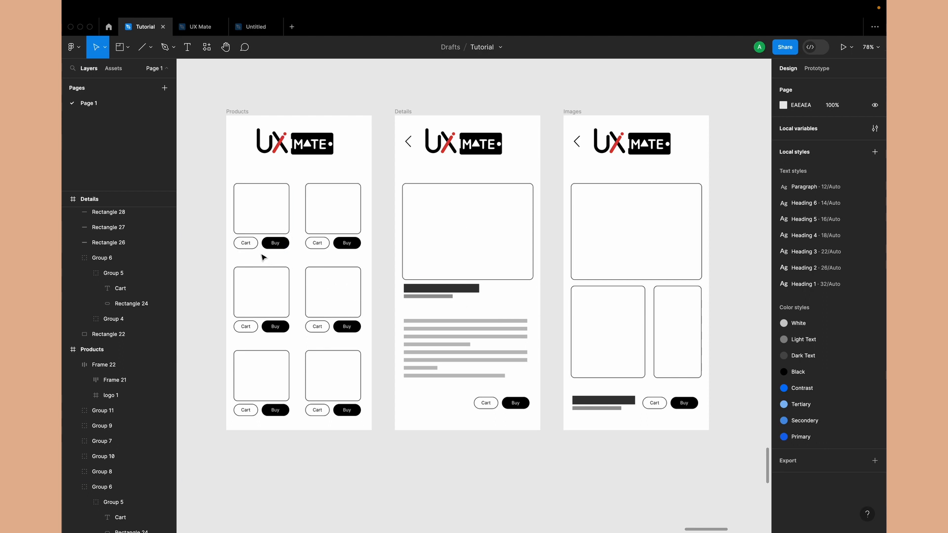
# Examine the Buy and Cart wireframes and how they relate to the three product screens
pyautogui.hscroll(2, 444, 256)
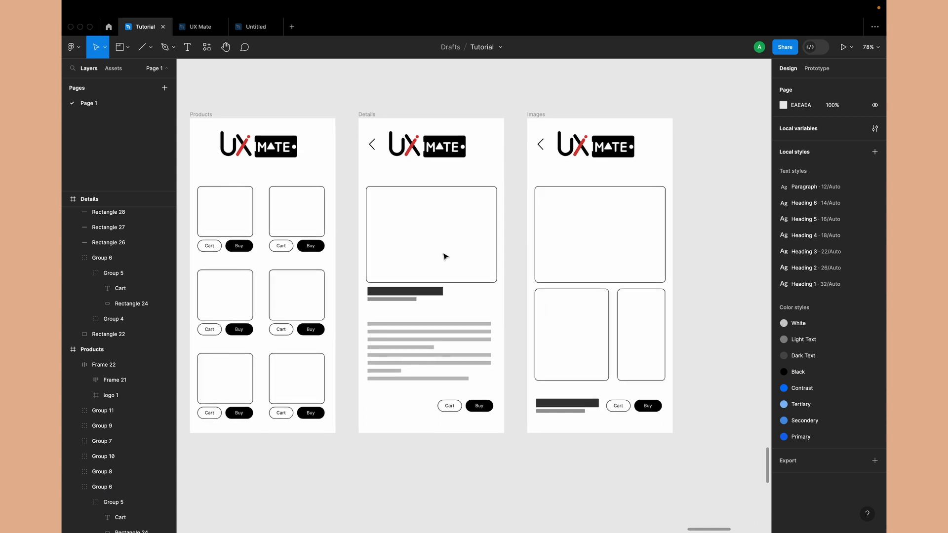
pyautogui.hscroll(10, 444, 257)
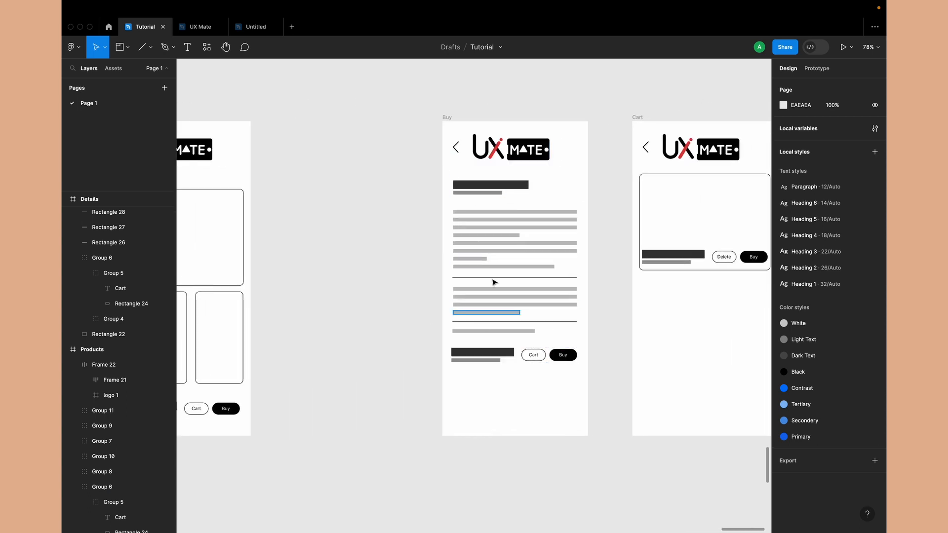
pyautogui.hscroll(2, 474, 312)
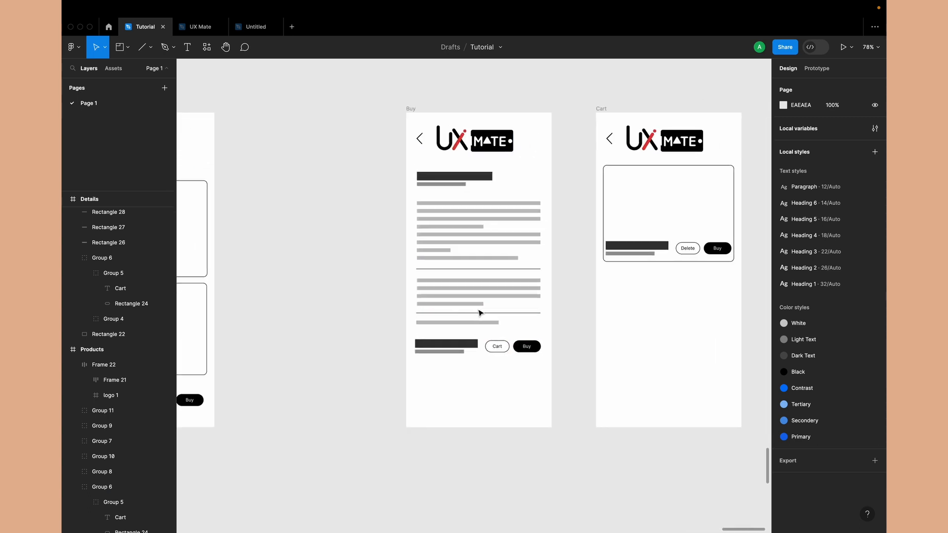
pyautogui.scroll(-3, 606, 413)
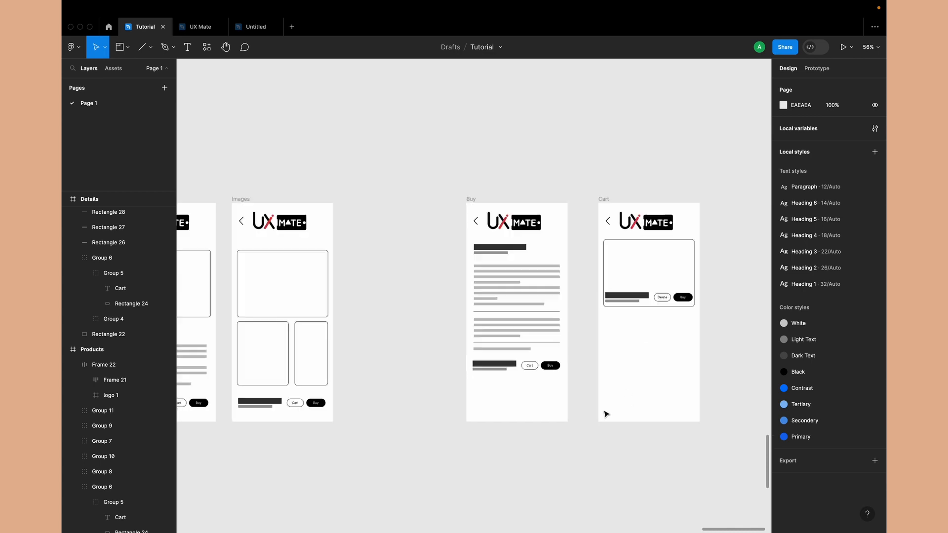
pyautogui.scroll(-2, 606, 414)
pyautogui.scroll(-2, 606, 414)
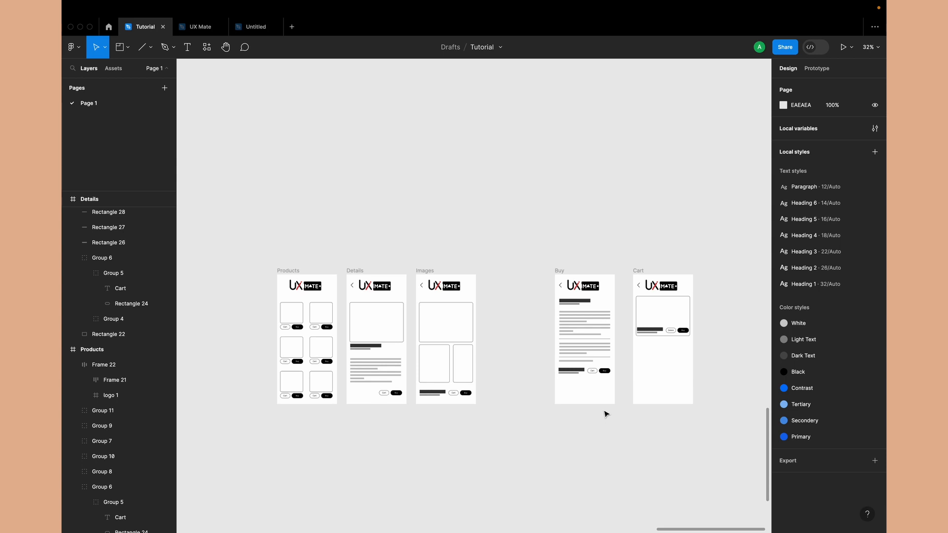
pyautogui.scroll(3, 438, 327)
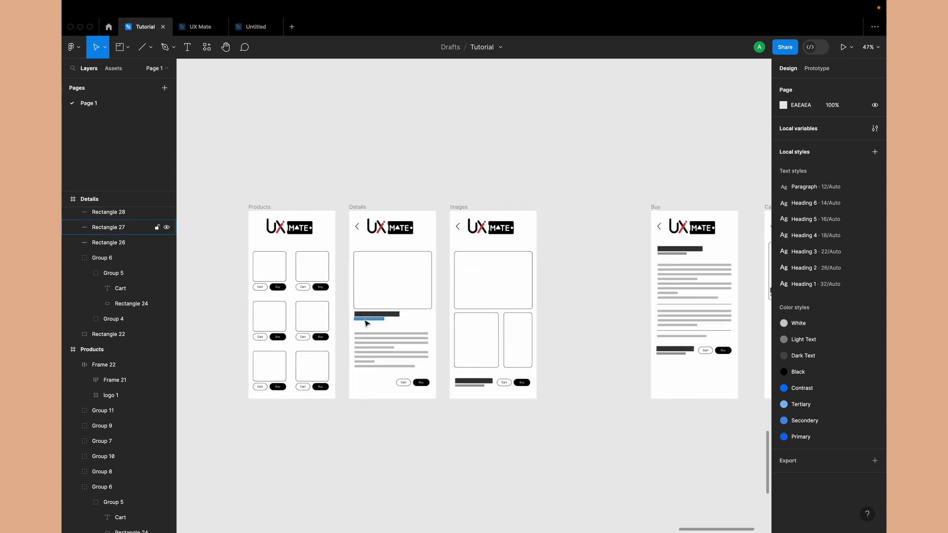
pyautogui.scroll(3, 367, 323)
pyautogui.hscroll(5, 618, 279)
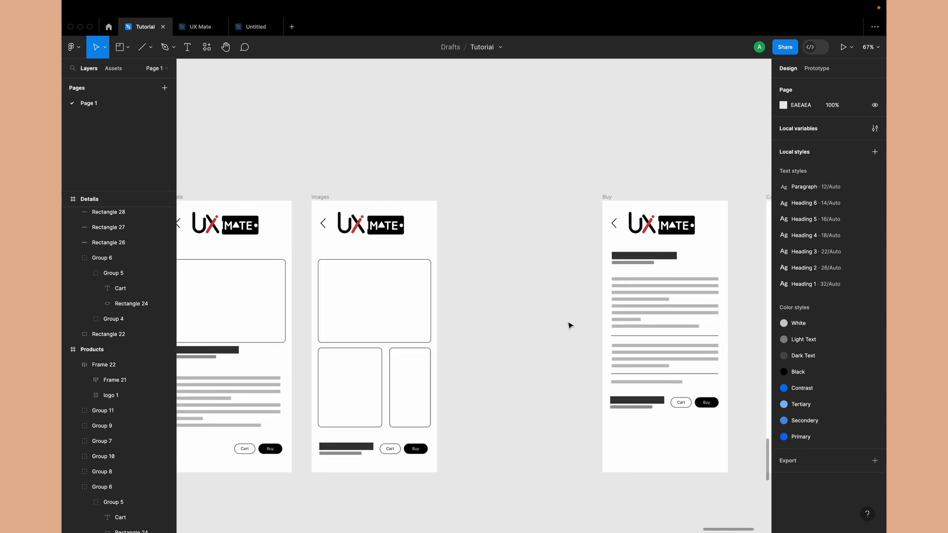
pyautogui.scroll(-3, 570, 325)
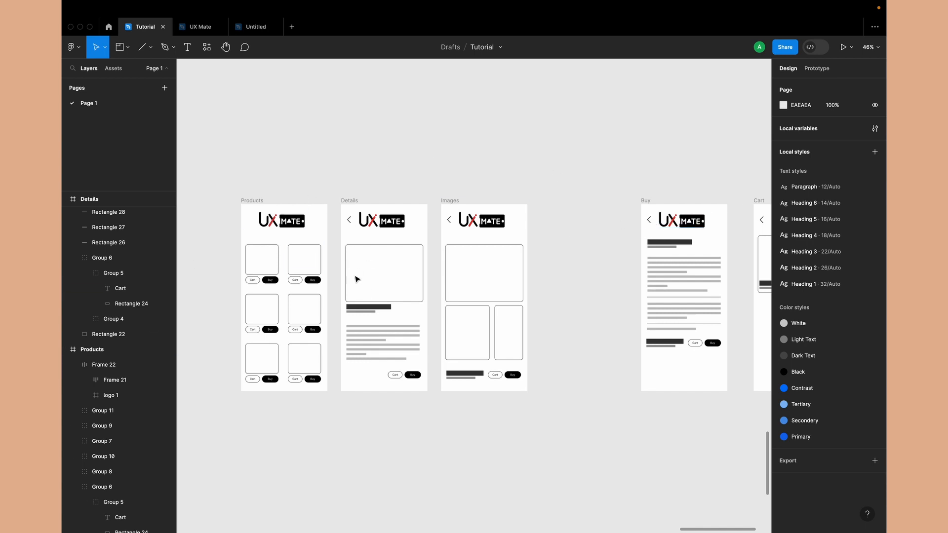
pyautogui.hscroll(5, 515, 202)
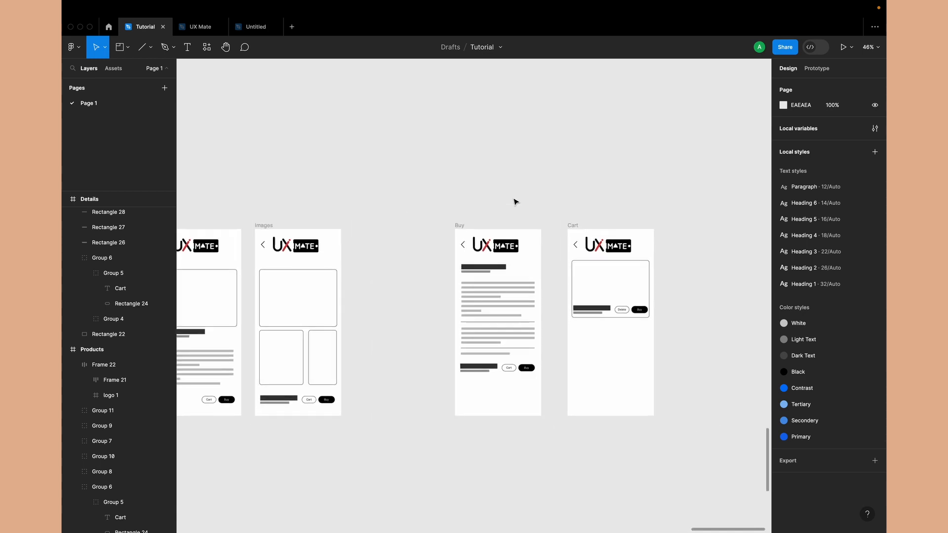
pyautogui.scroll(2, 514, 202)
pyautogui.hscroll(2, 515, 201)
pyautogui.scroll(3, 469, 306)
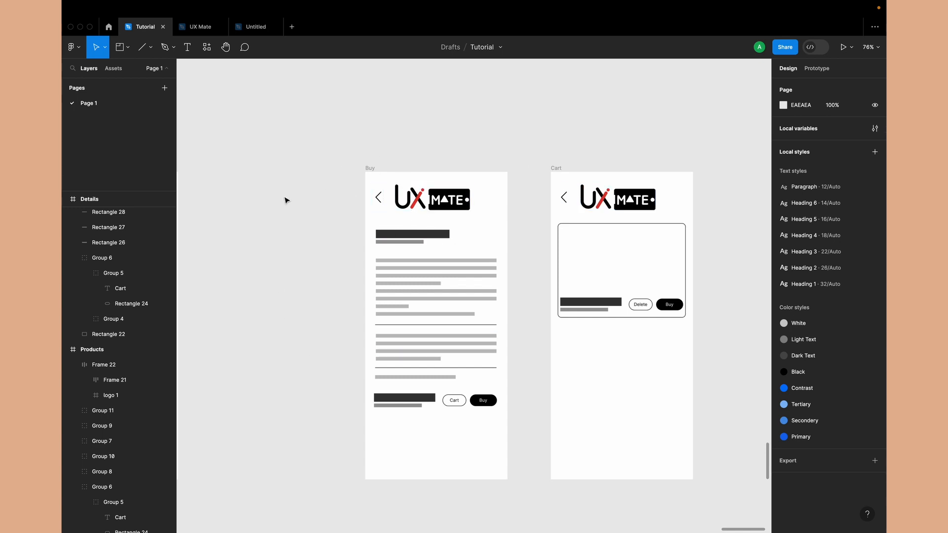
# Compare the frame names and back arrows across the Products, Details, Images, Buy and Cart screens
pyautogui.scroll(-3, 288, 302)
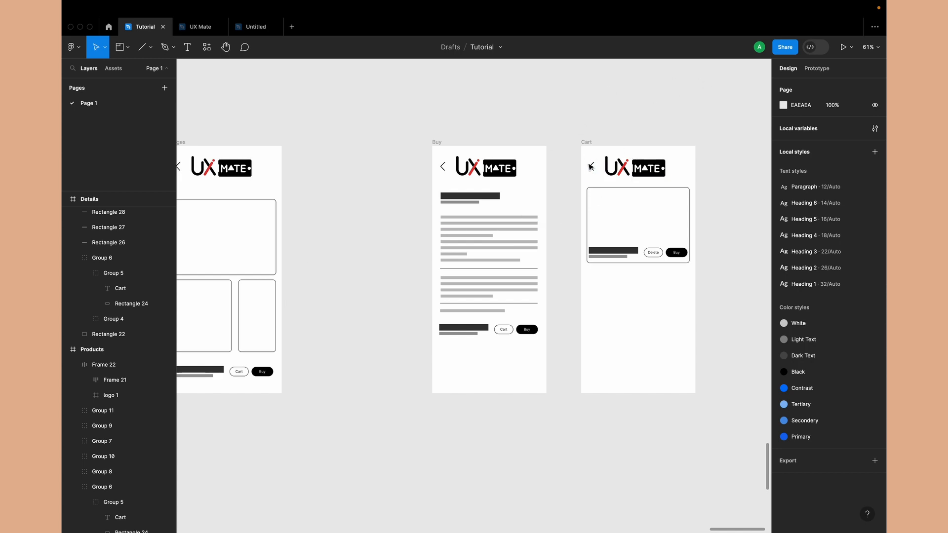
pyautogui.hscroll(-5, 559, 194)
pyautogui.scroll(-2, 519, 201)
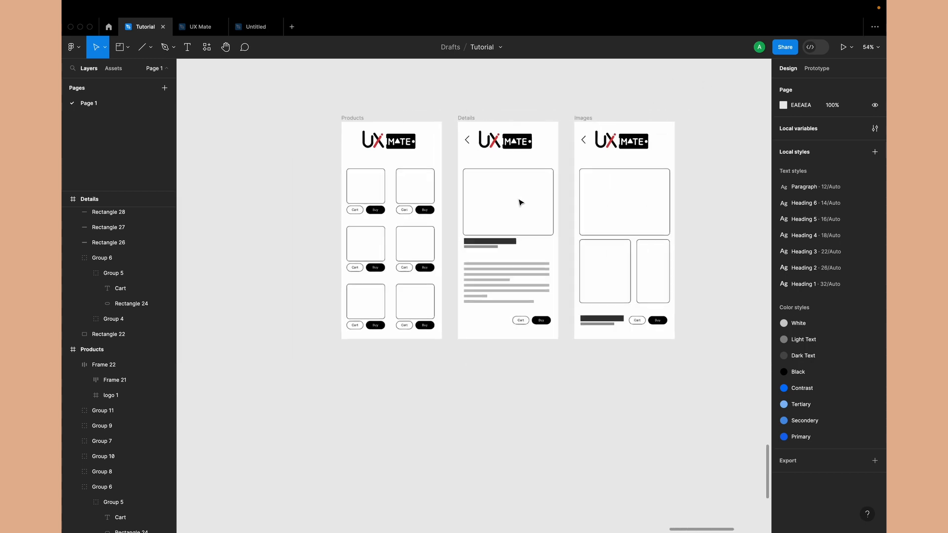
pyautogui.hscroll(3, 326, 156)
pyautogui.scroll(2, 316, 154)
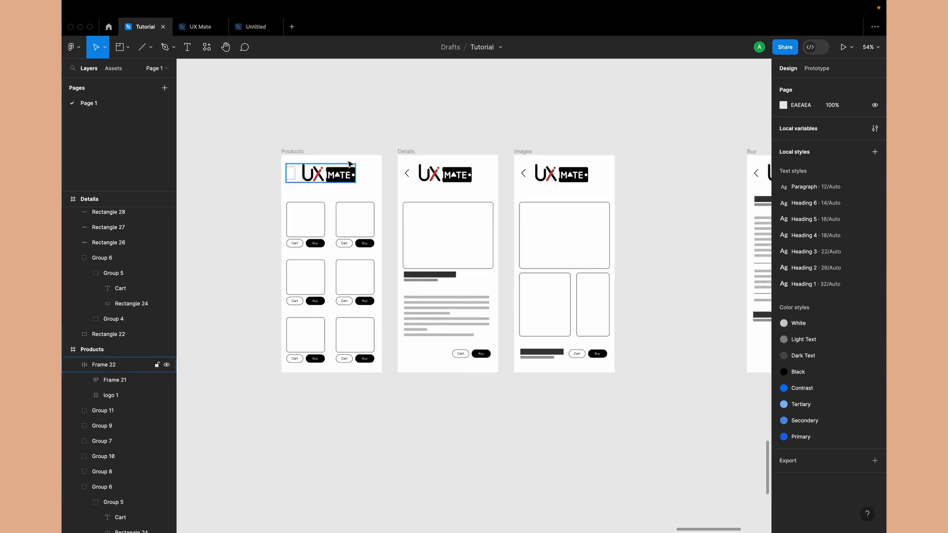
pyautogui.click(299, 150)
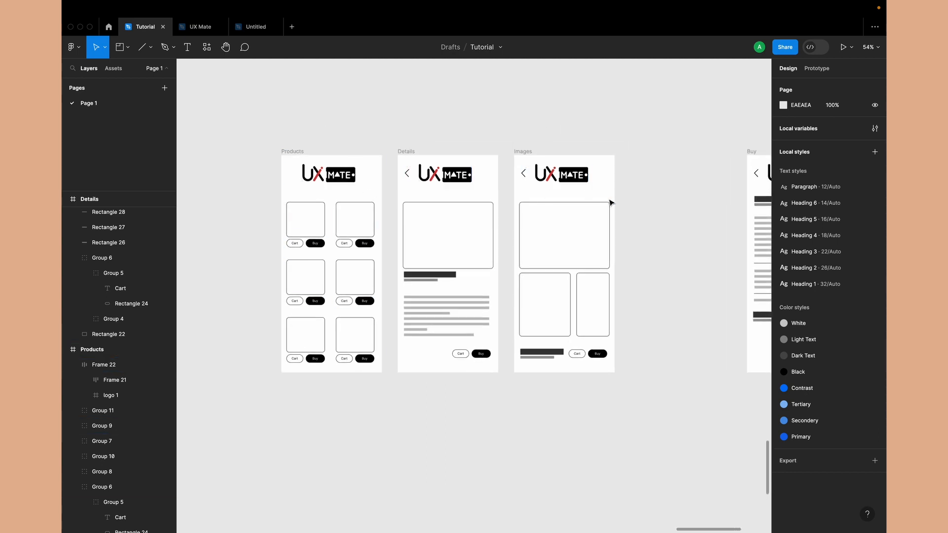
pyautogui.hscroll(5, 616, 208)
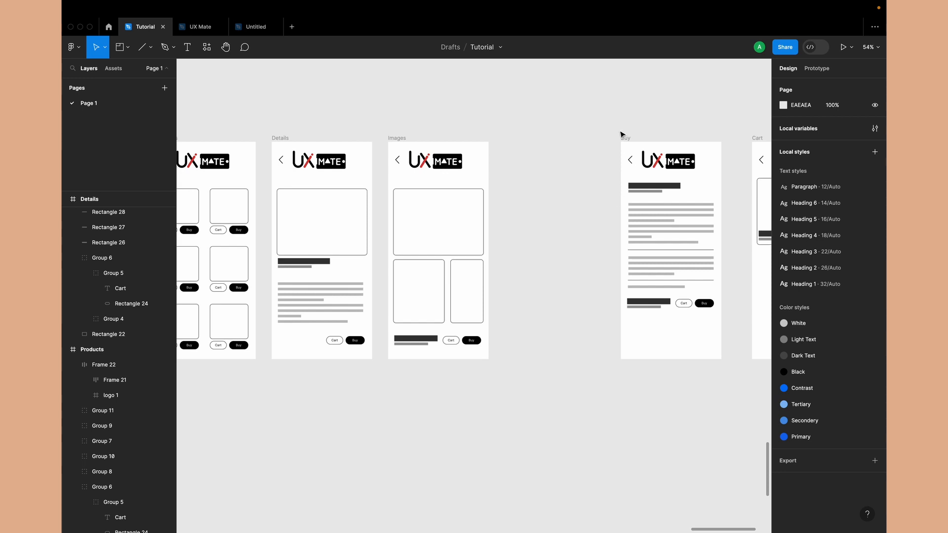
pyautogui.hscroll(2, 573, 246)
pyautogui.scroll(-1, 573, 245)
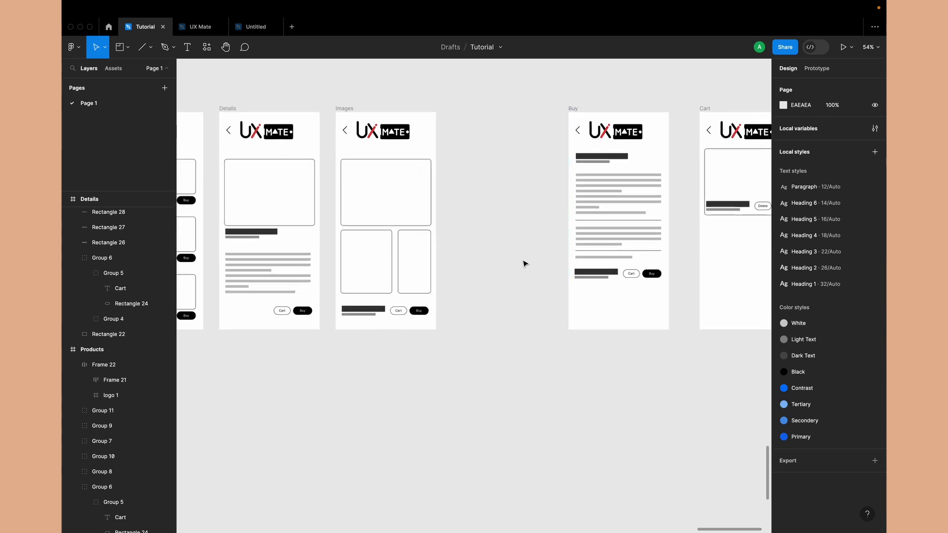
pyautogui.hscroll(2, 525, 263)
pyautogui.scroll(1, 525, 263)
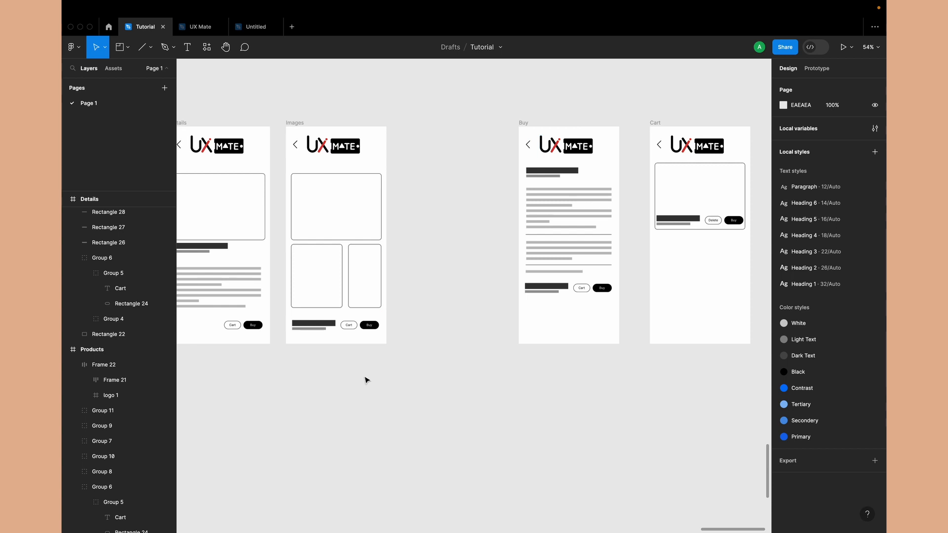
# Add on-click prototype connections from the first product's Buy button to the Buy frame and its Cart button to the Cart frame
pyautogui.scroll(-3, 366, 380)
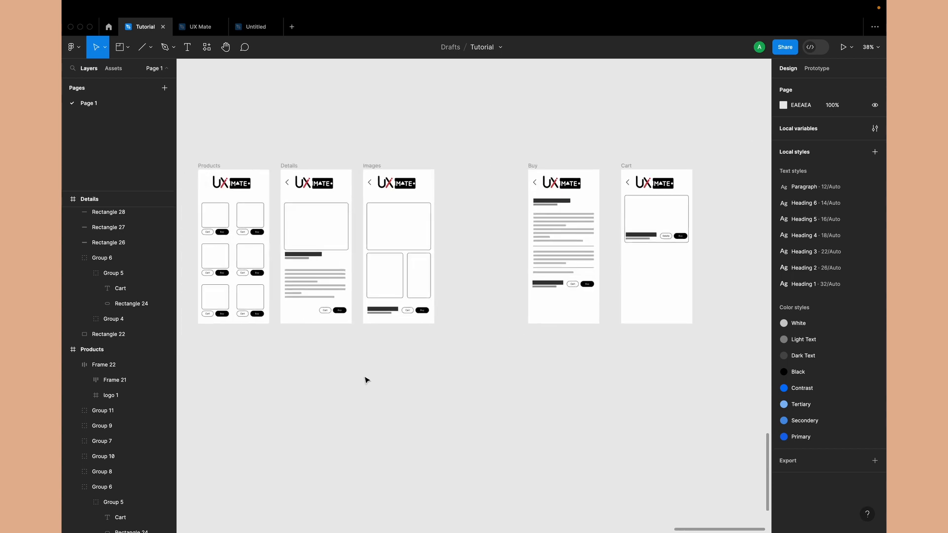
pyautogui.scroll(1, 366, 379)
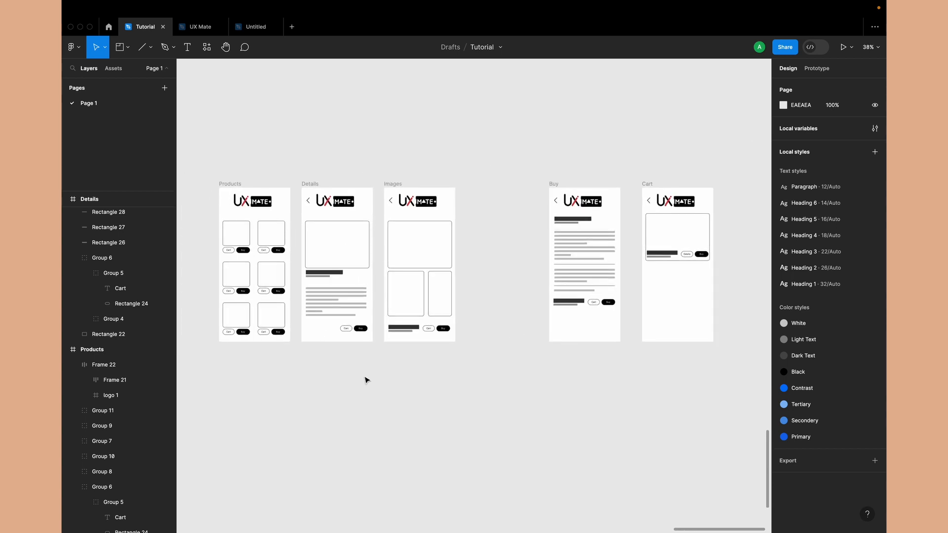
pyautogui.click(816, 68)
pyautogui.scroll(3, 297, 258)
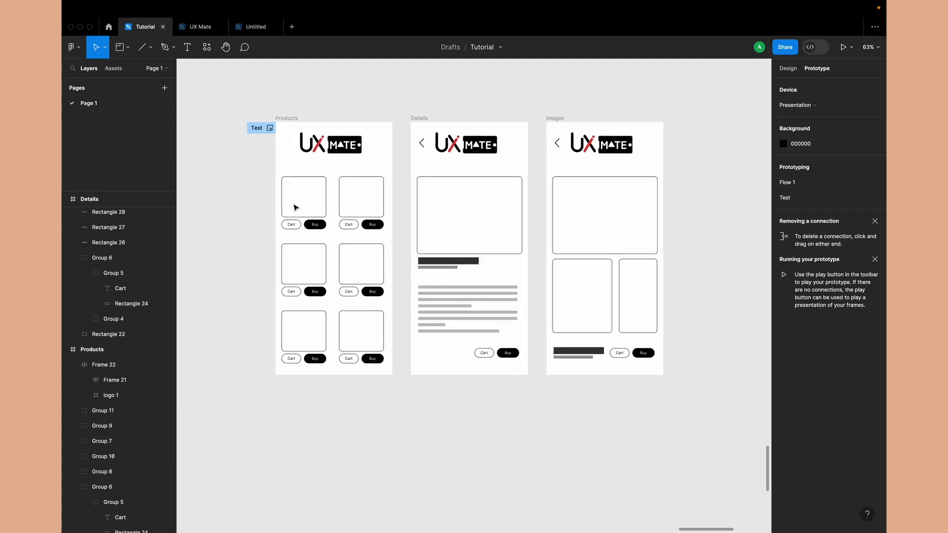
pyautogui.scroll(5, 294, 207)
pyautogui.scroll(-5, 319, 245)
pyautogui.click(330, 255)
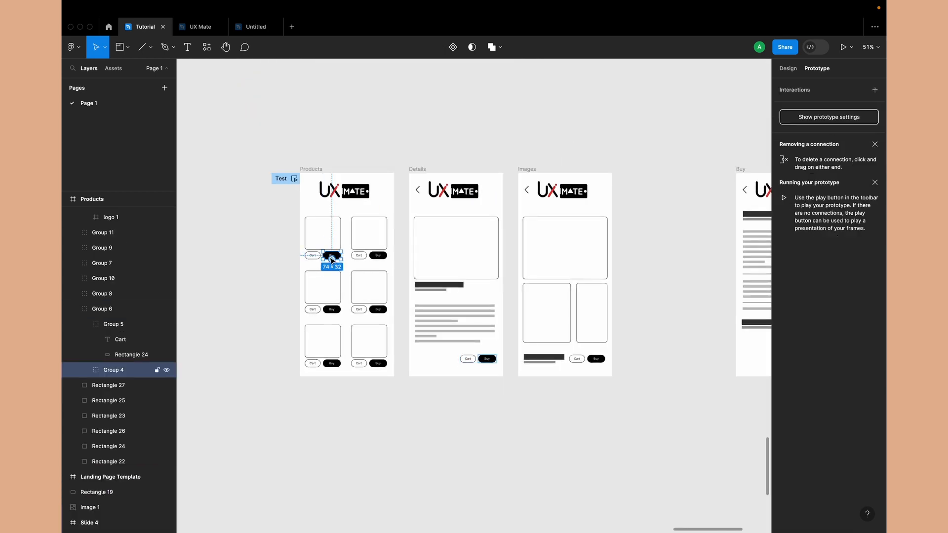
pyautogui.moveTo(341, 255); pyautogui.dragTo(711, 274)
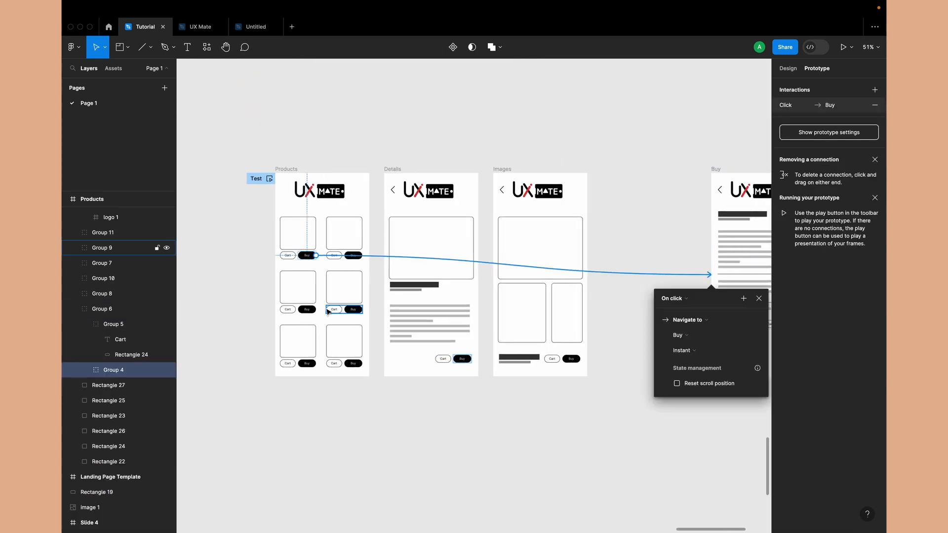
pyautogui.click(291, 256)
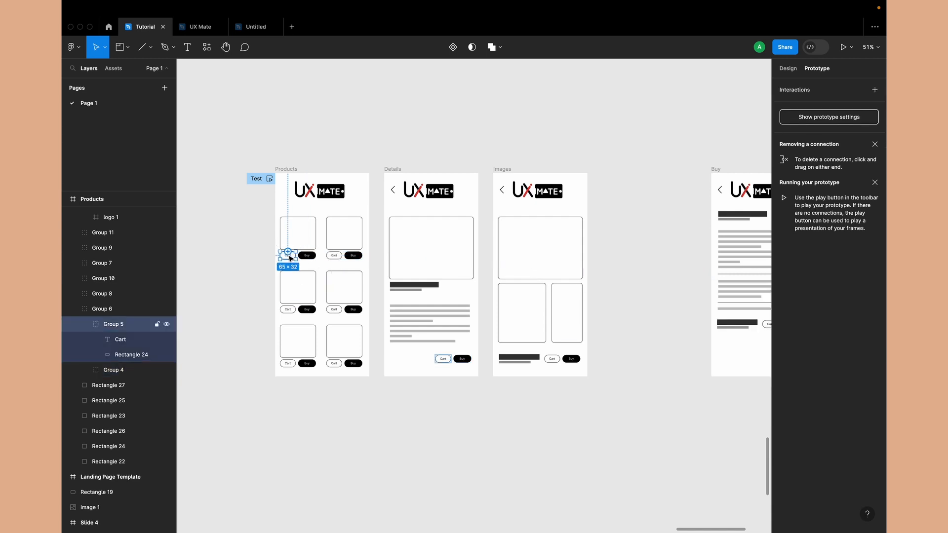
pyautogui.moveTo(296, 255); pyautogui.dragTo(684, 294)
# Connect the first product's image placeholder in the Products frame to the Details frame
pyautogui.hscroll(-4, 685, 294)
pyautogui.scroll(-1, 684, 294)
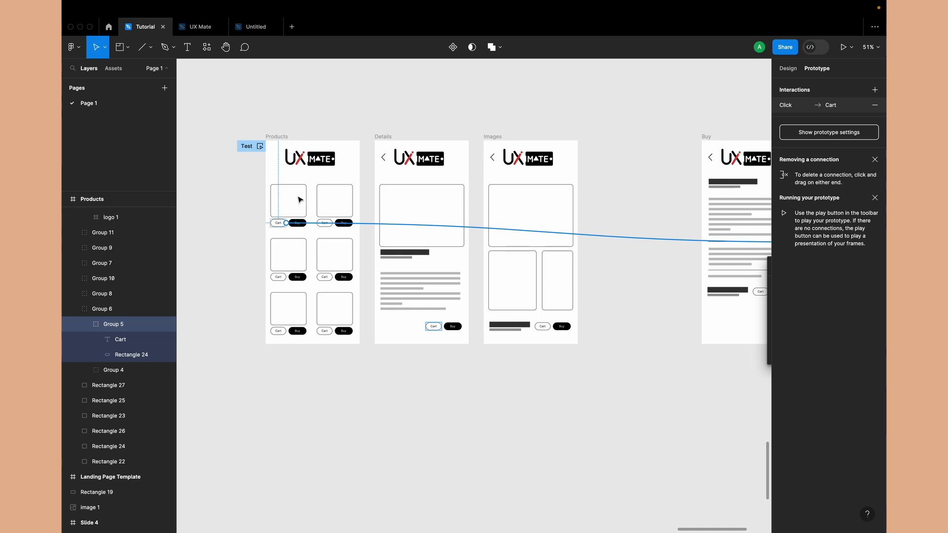
pyautogui.click(306, 194)
pyautogui.moveTo(307, 200); pyautogui.dragTo(421, 203)
pyautogui.click(393, 316)
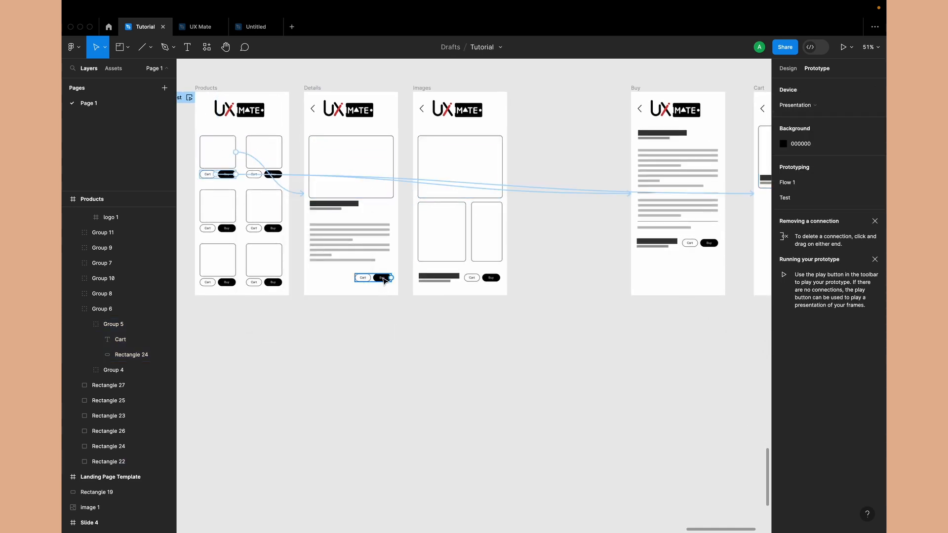
# Copy the first product's linked Cart and Buy button group and paste it over the buttons in the Details frame
pyautogui.click(225, 177)
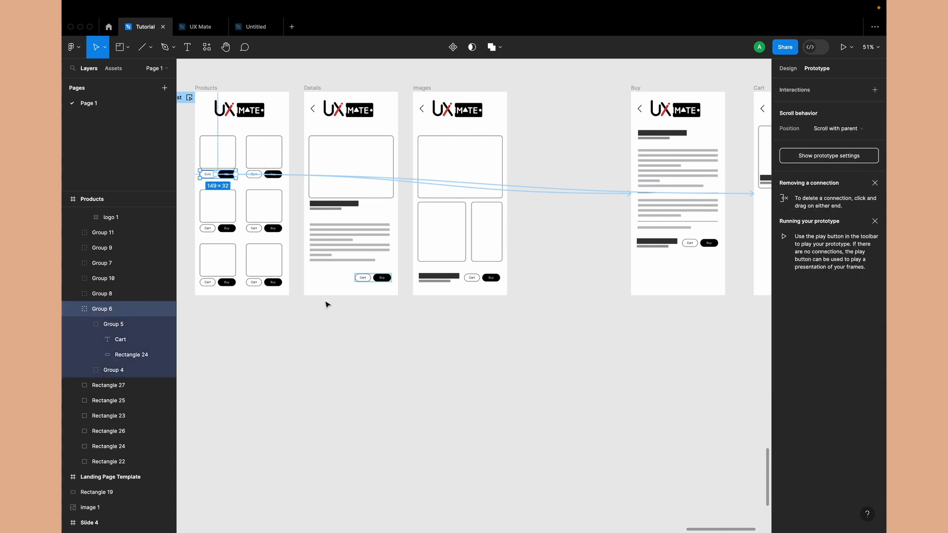
pyautogui.click(363, 277)
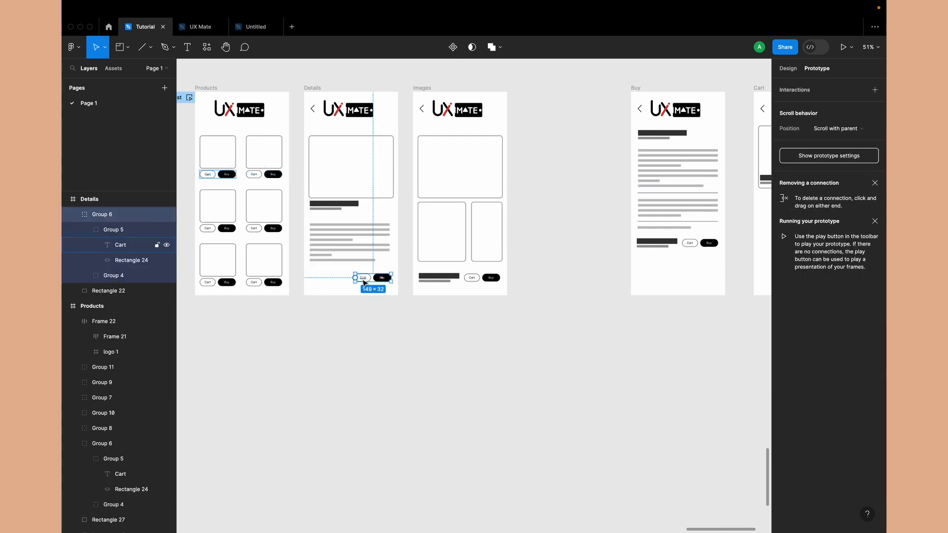
pyautogui.press('super+v')
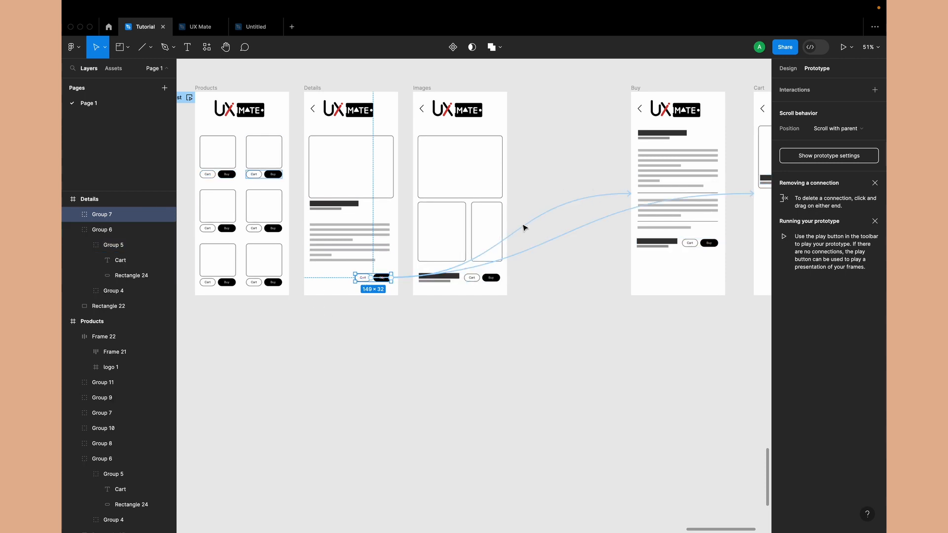
# Replace the Cart and Buy button group in the Images frame with the copied linked button group
pyautogui.scroll(2, 463, 325)
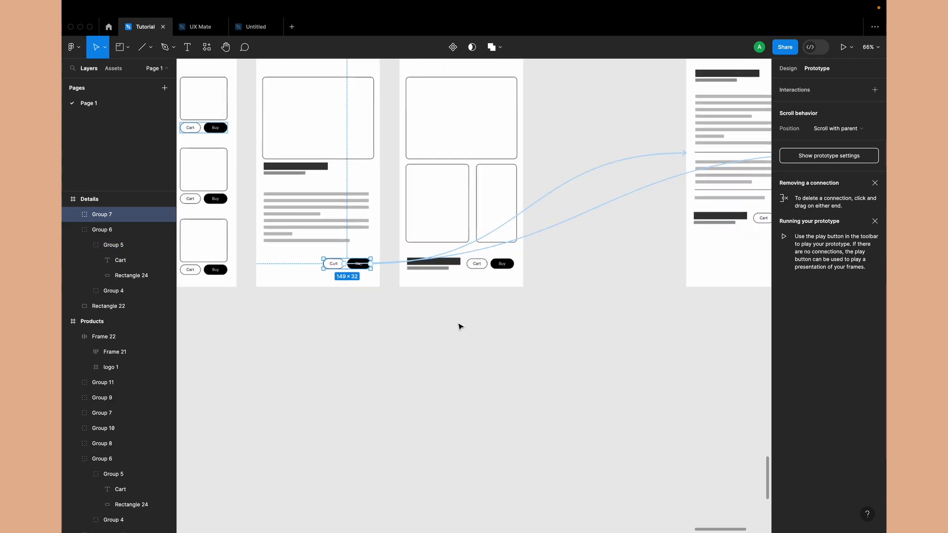
pyautogui.click(477, 269)
pyautogui.press('super+shift+r')
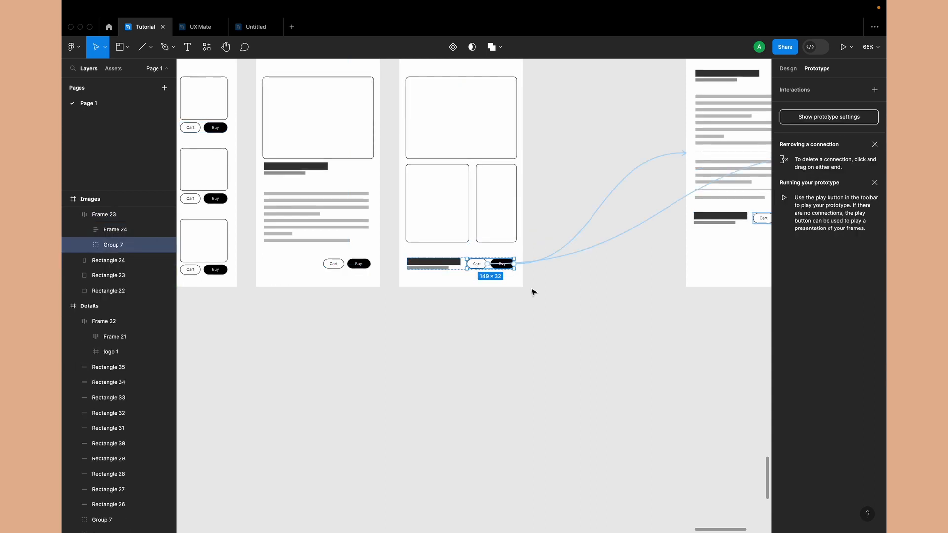
# Review the prototype connections and back arrows across the Products, Details, Images, Buy and Cart frames
pyautogui.scroll(2, 533, 291)
pyautogui.hscroll(2, 533, 292)
pyautogui.hscroll(1, 540, 291)
pyautogui.scroll(1, 540, 291)
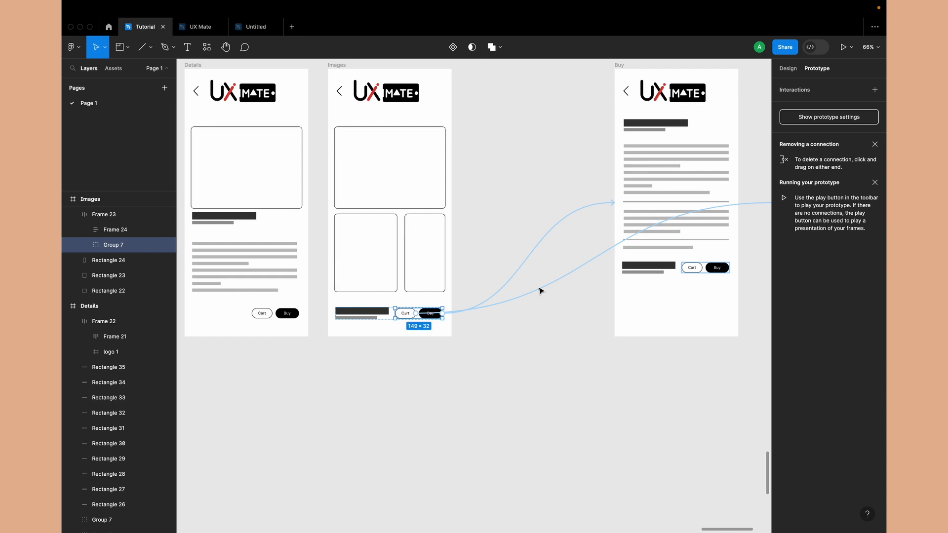
pyautogui.hscroll(3, 541, 292)
pyautogui.scroll(1, 540, 291)
pyautogui.hscroll(2, 540, 291)
pyautogui.scroll(-2, 541, 291)
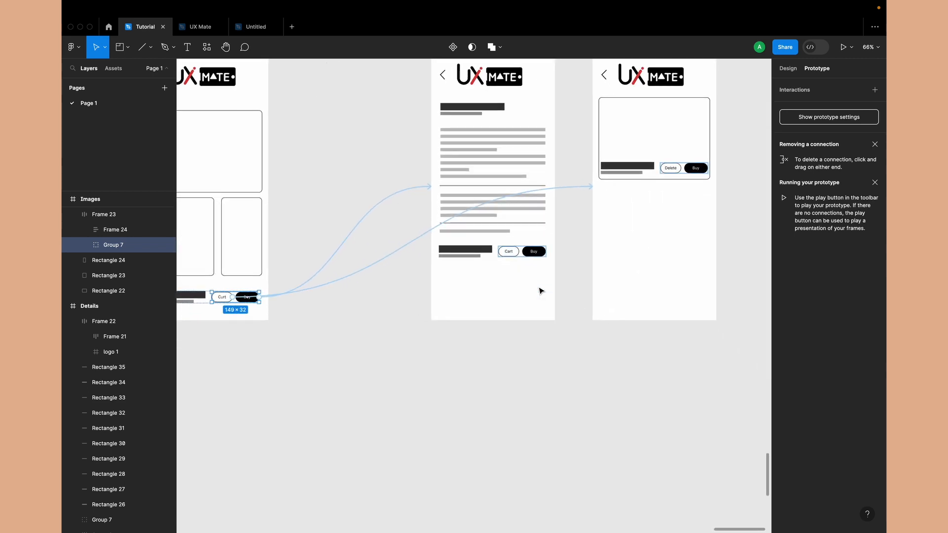
pyautogui.scroll(-3, 540, 291)
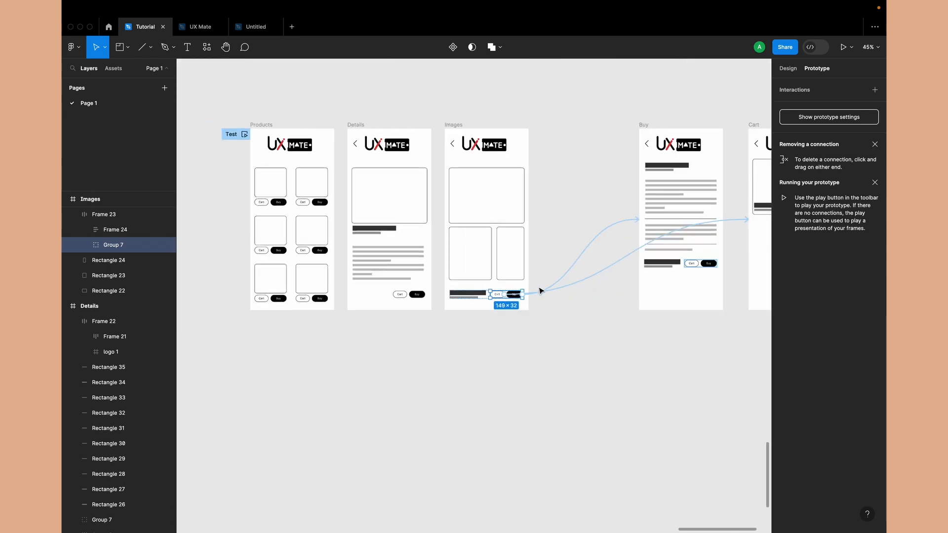
pyautogui.click(536, 338)
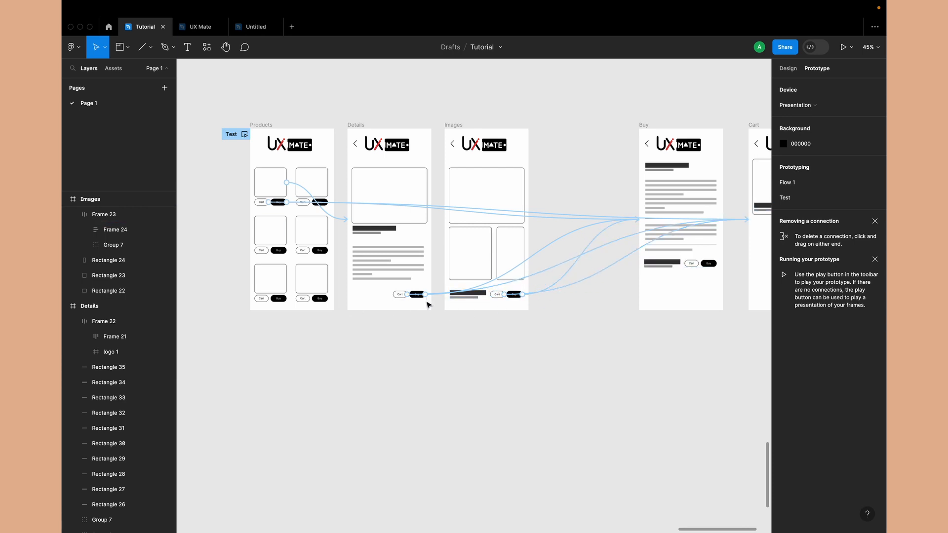
pyautogui.hscroll(2, 623, 257)
pyautogui.scroll(1, 623, 257)
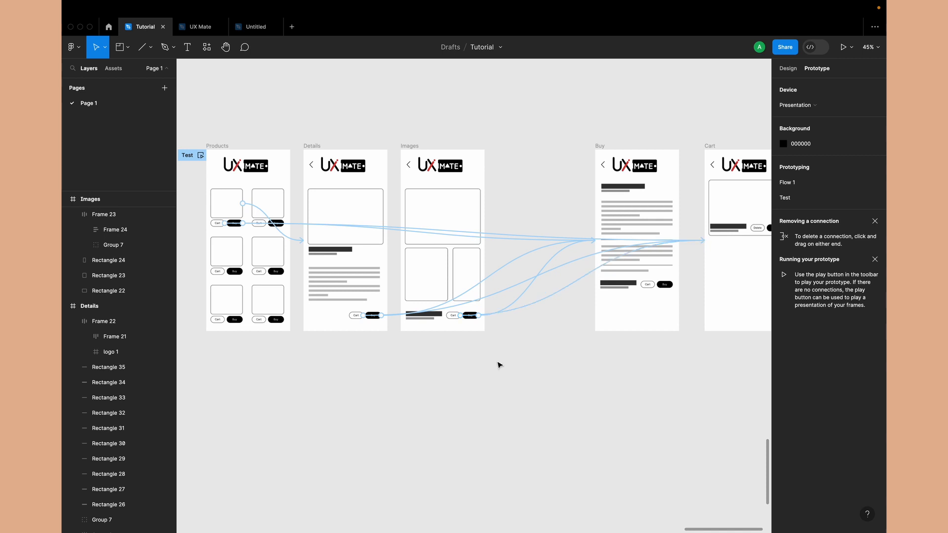
pyautogui.hscroll(-2, 380, 332)
pyautogui.scroll(1, 381, 332)
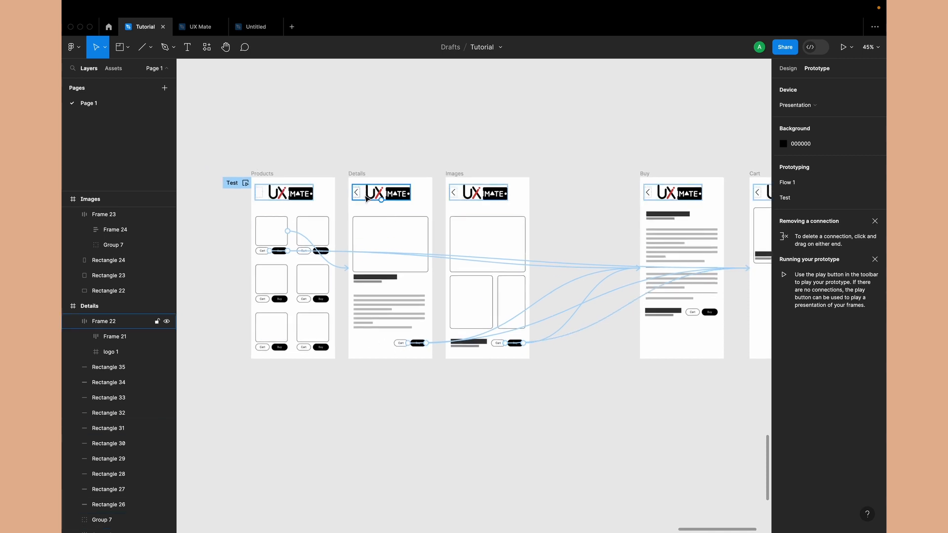
# Connect the back arrow in the Details frame to the Products frame with an on-click Navigate to interaction
pyautogui.scroll(5, 366, 198)
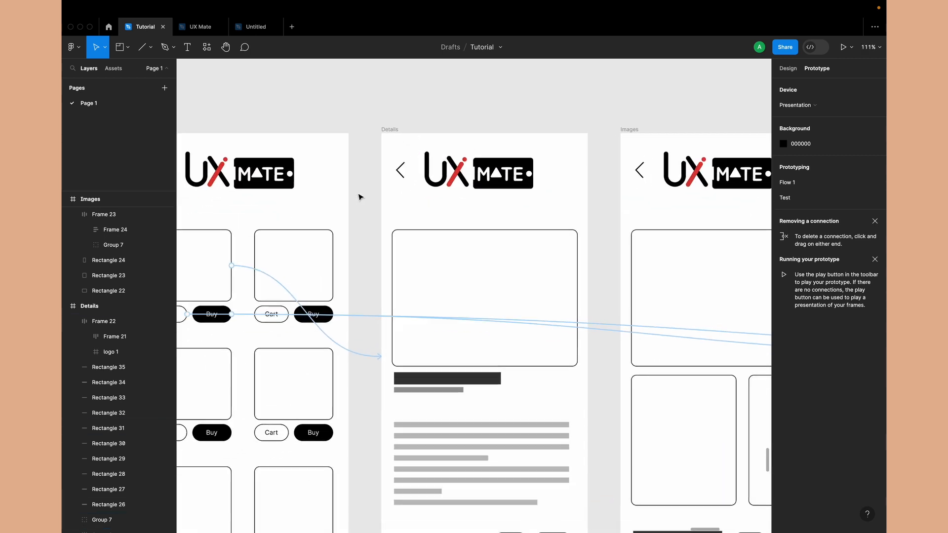
pyautogui.doubleClick(402, 175)
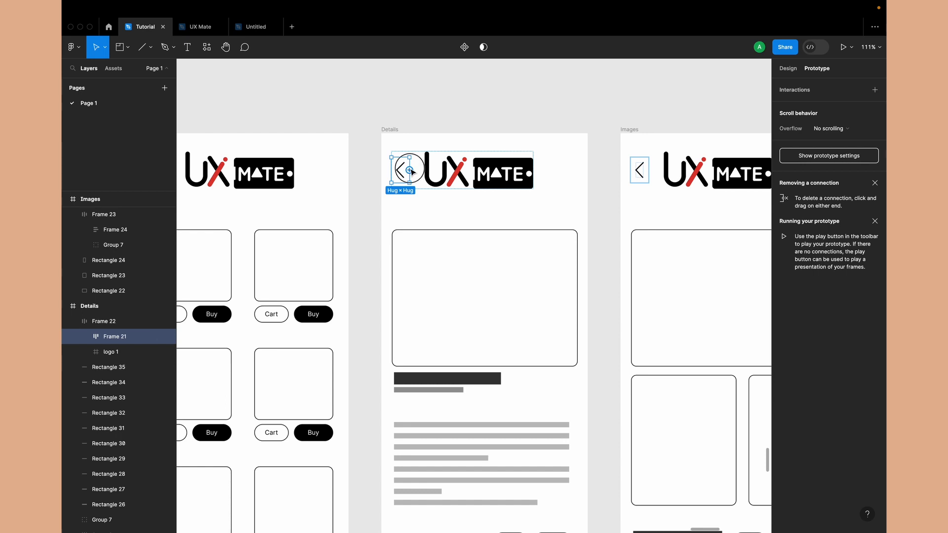
pyautogui.moveTo(410, 170); pyautogui.dragTo(350, 249)
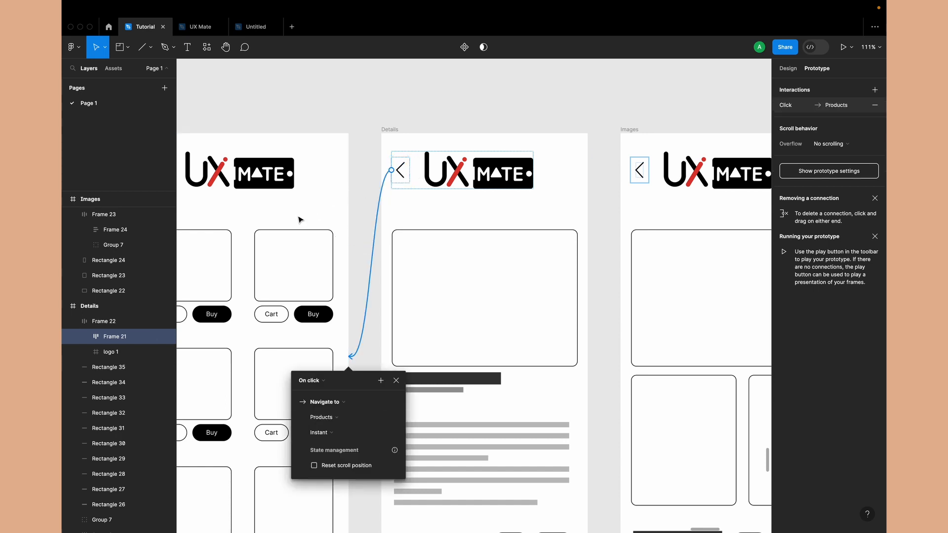
# Connect the back arrow in the Images frame to the Details frame with an on-click Navigate to interaction
pyautogui.click(640, 170)
pyautogui.hscroll(2, 611, 153)
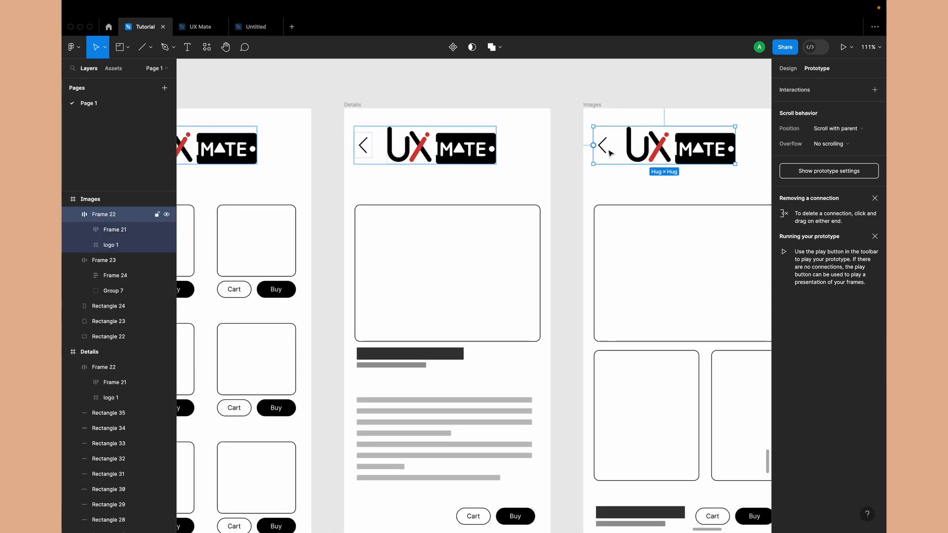
pyautogui.click(610, 154)
pyautogui.moveTo(593, 145); pyautogui.dragTo(445, 271)
pyautogui.scroll(-5, 399, 203)
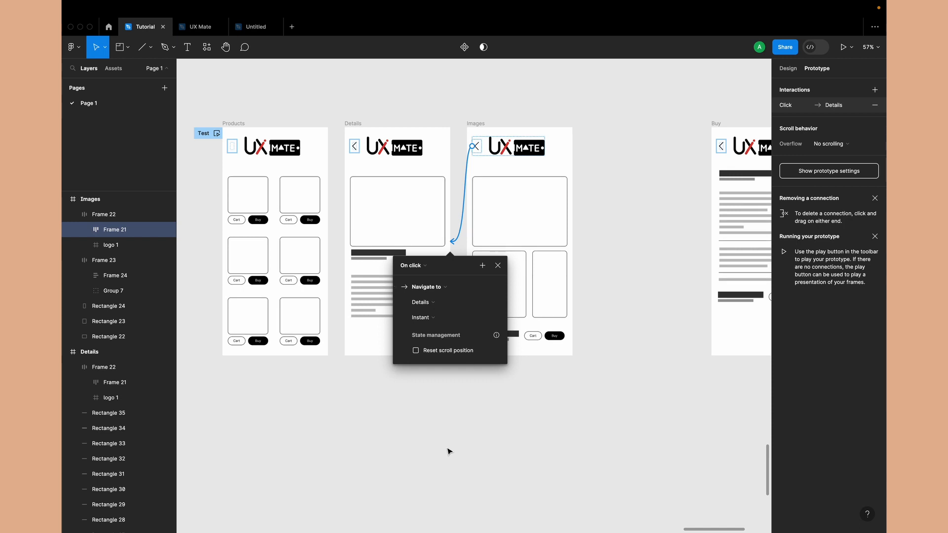
pyautogui.click(448, 451)
# Give the back arrow in the Buy frame an on-click Back action
pyautogui.scroll(-3, 434, 435)
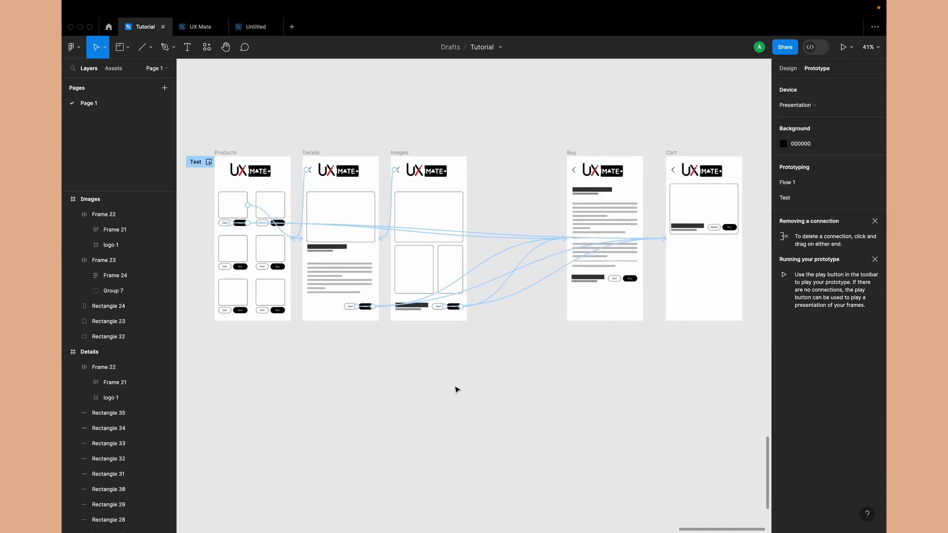
pyautogui.click(574, 173)
pyautogui.scroll(5, 575, 174)
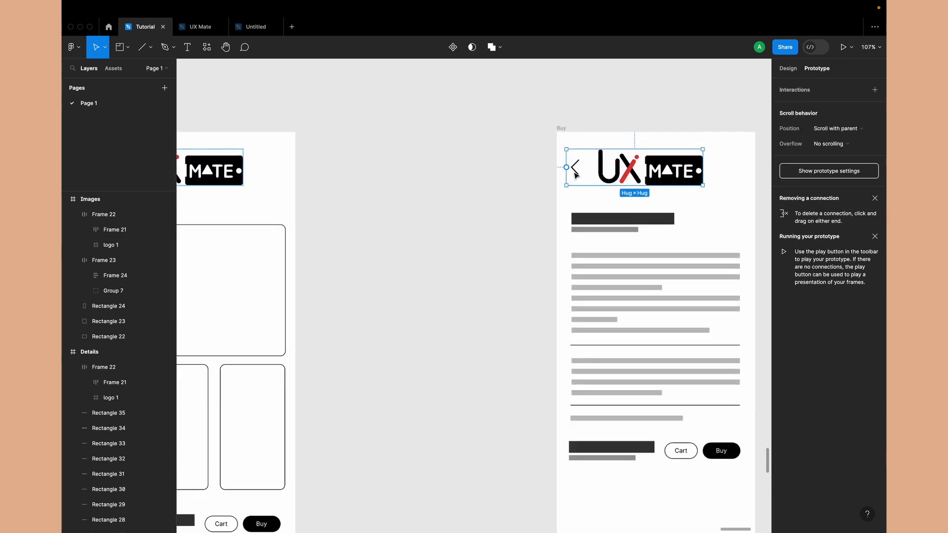
pyautogui.doubleClick(575, 174)
pyautogui.scroll(-5, 552, 174)
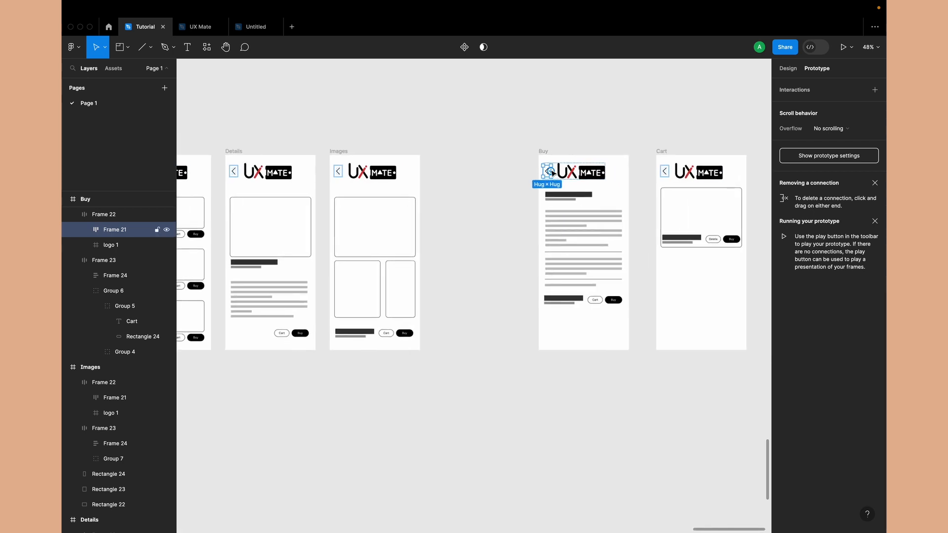
pyautogui.moveTo(551, 174); pyautogui.dragTo(644, 178)
pyautogui.moveTo(641, 178); pyautogui.dragTo(642, 177)
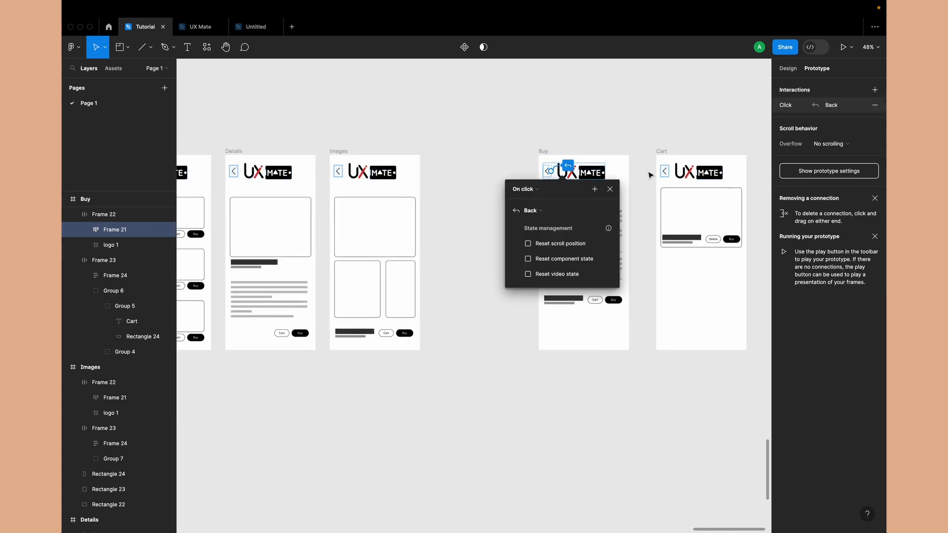
pyautogui.scroll(1, 508, 370)
pyautogui.hscroll(1, 507, 370)
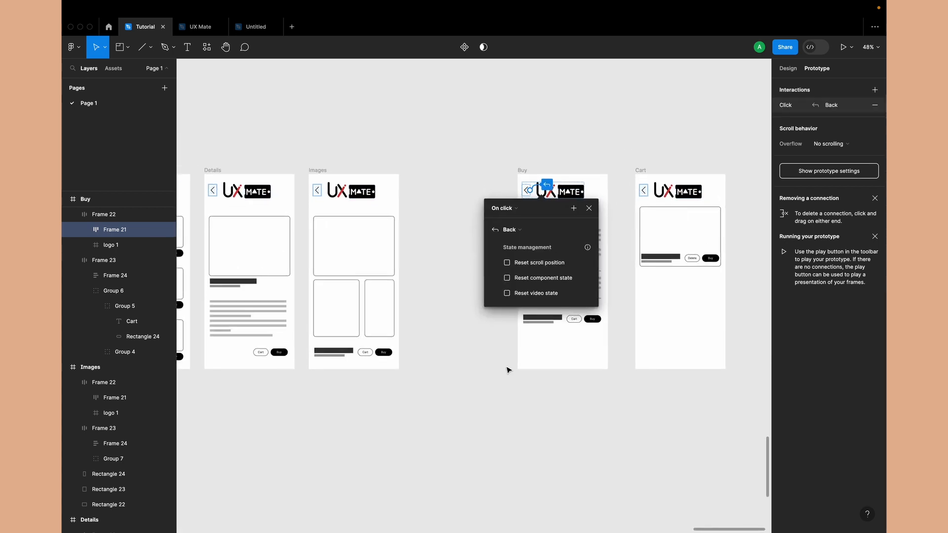
pyautogui.click(500, 400)
# Add an on-click Back action to the back arrow in the Cart frame
pyautogui.scroll(-1, 500, 401)
pyautogui.hscroll(1, 500, 401)
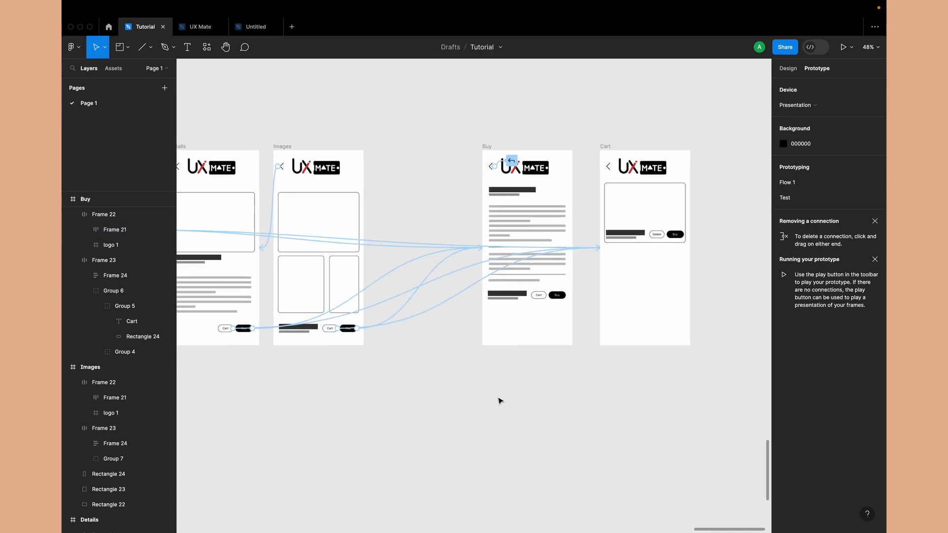
pyautogui.click(604, 155)
pyautogui.scroll(5, 603, 151)
pyautogui.click(623, 196)
pyautogui.doubleClick(623, 196)
pyautogui.scroll(-3, 623, 196)
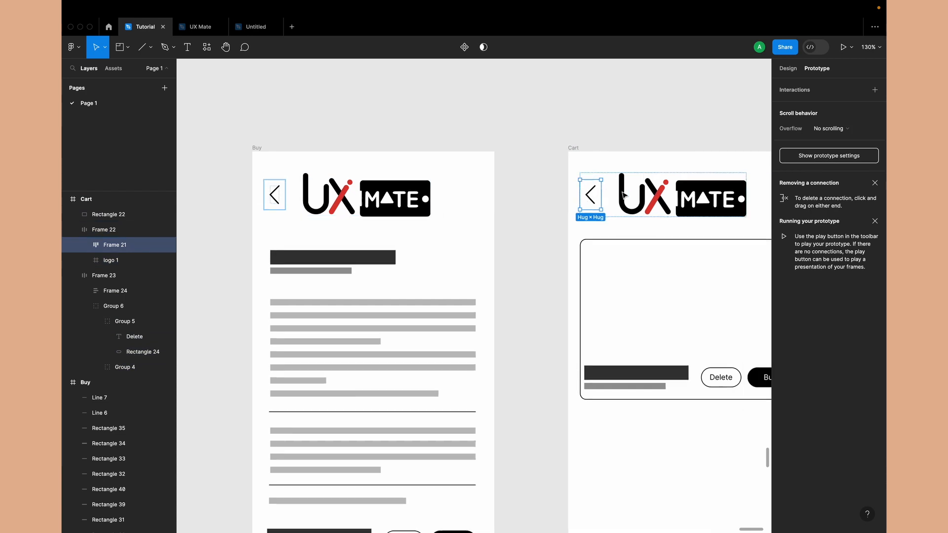
pyautogui.moveTo(529, 189); pyautogui.dragTo(710, 177)
pyautogui.click(643, 124)
pyautogui.scroll(-5, 525, 245)
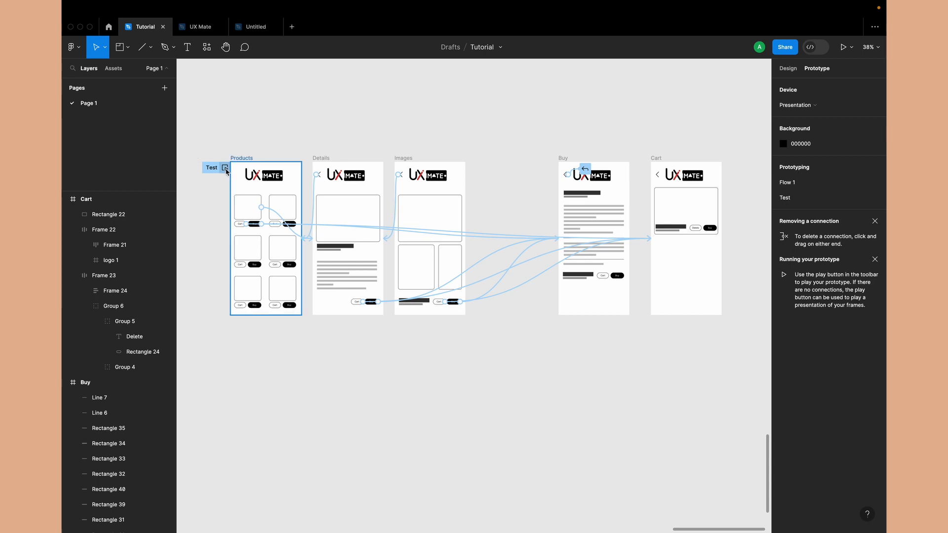
# Preview the Test flow from the first product through Details to Buy, and return to Products with the back arrows
pyautogui.click(226, 168)
pyautogui.moveTo(176, 77); pyautogui.dragTo(281, 88)
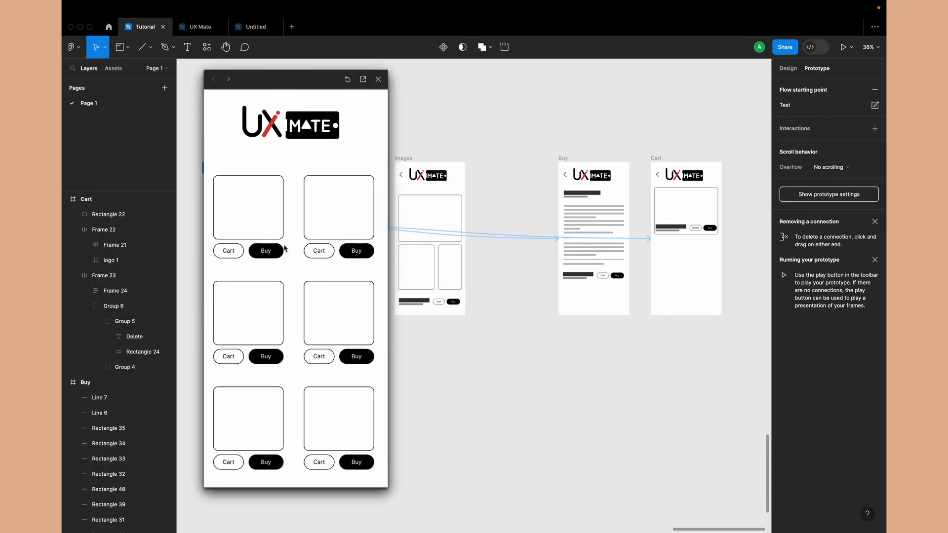
pyautogui.click(261, 201)
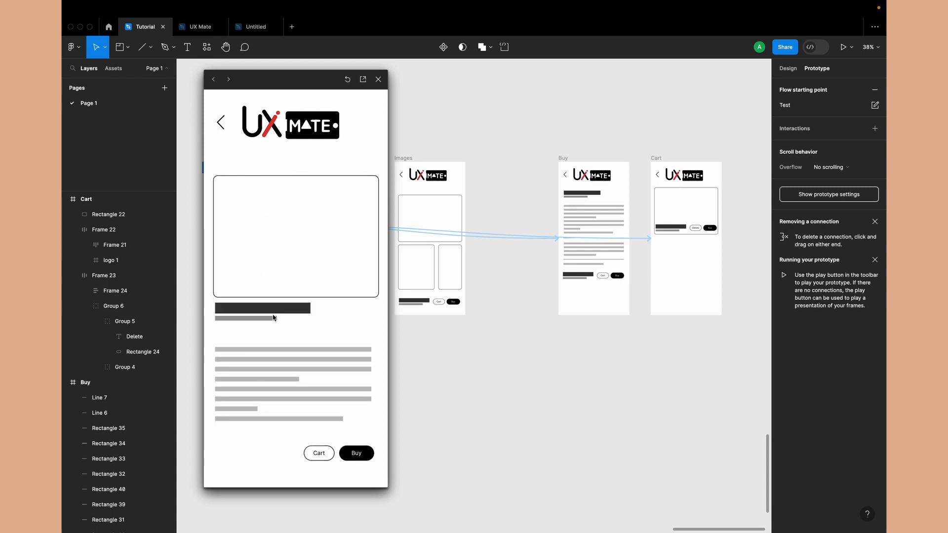
pyautogui.click(358, 454)
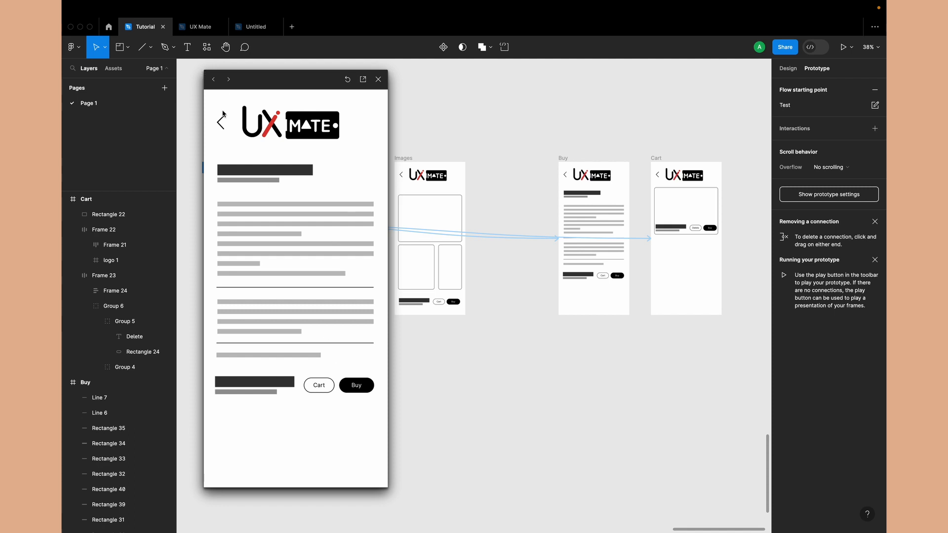
pyautogui.click(223, 128)
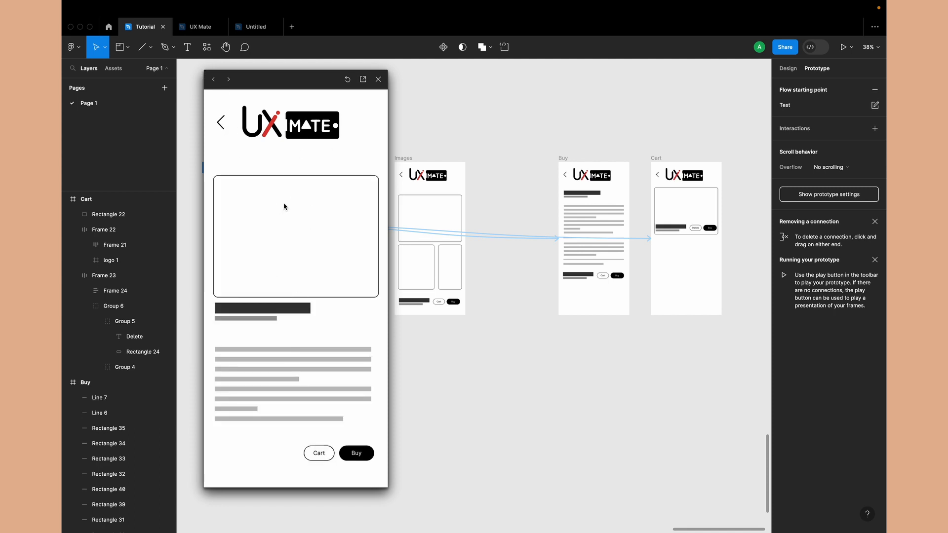
pyautogui.click(221, 126)
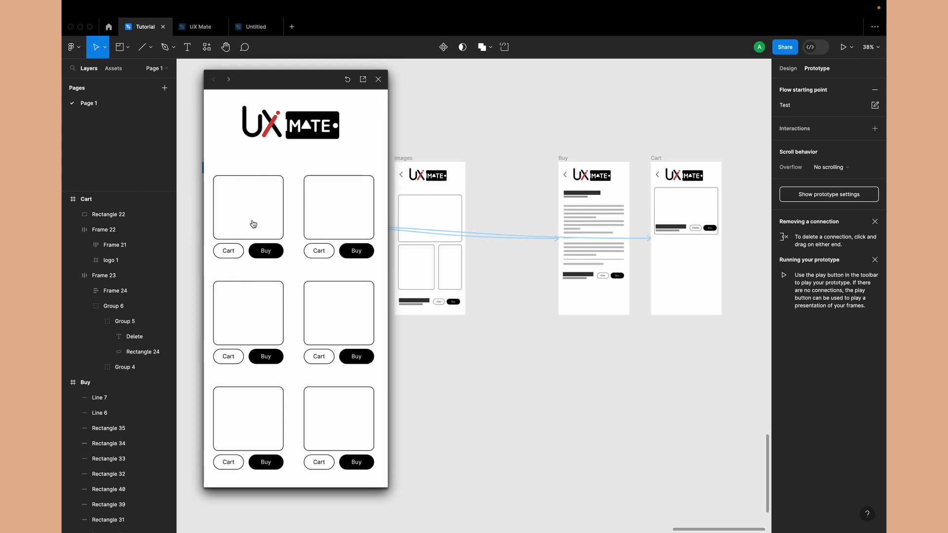
# Test the first product's Cart button and the Cart back arrow, and check the Buy screen's Cart button via Details
pyautogui.click(230, 252)
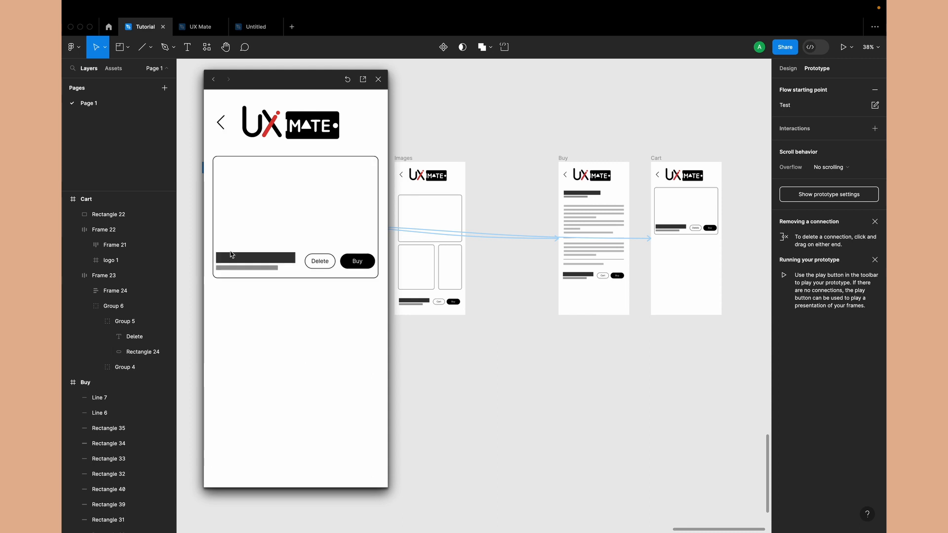
pyautogui.click(222, 121)
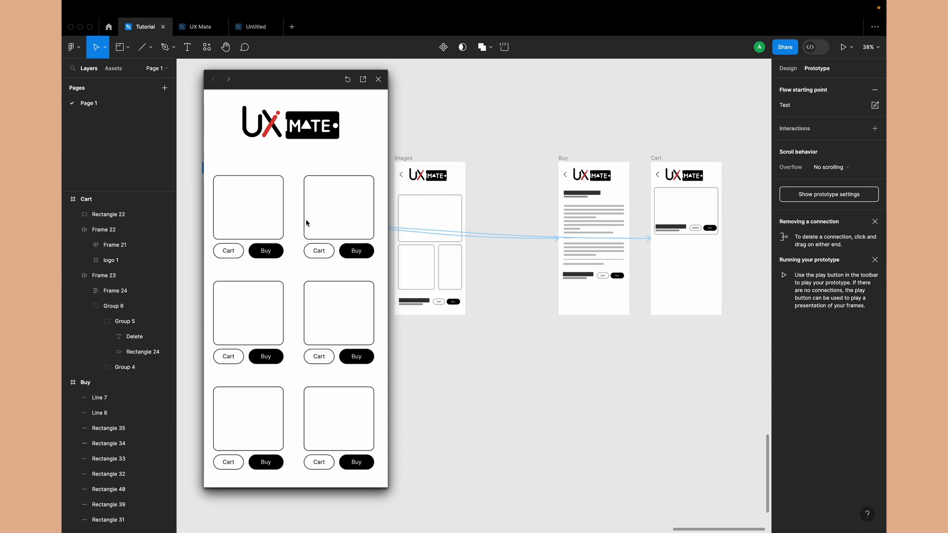
pyautogui.click(247, 205)
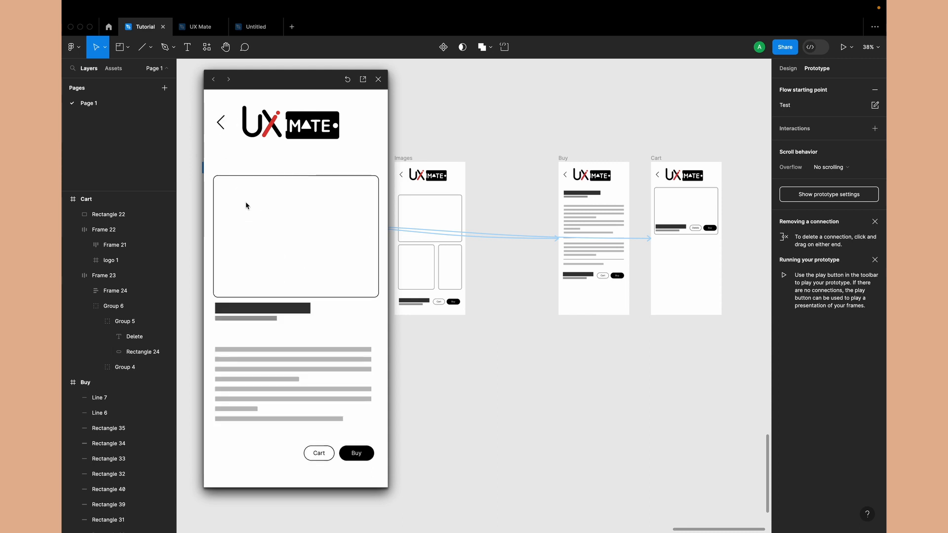
pyautogui.click(371, 456)
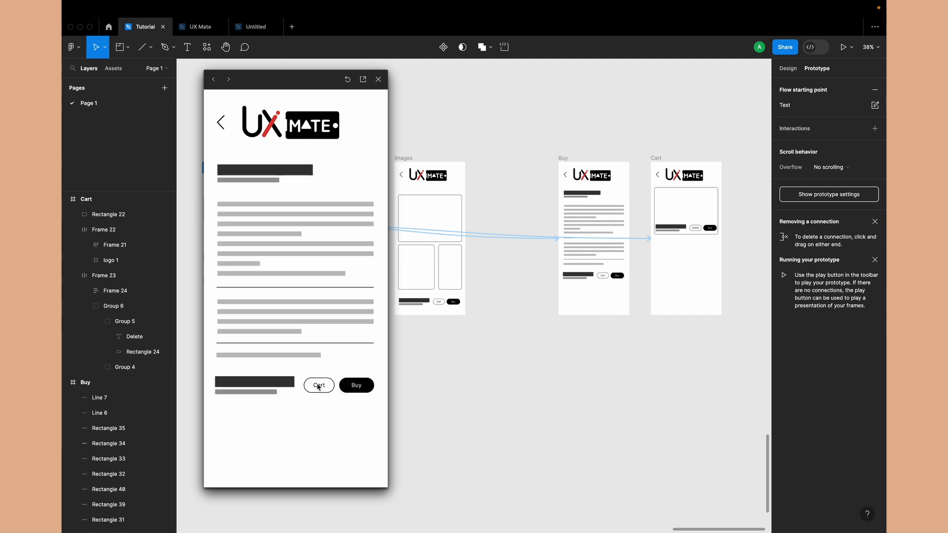
pyautogui.click(317, 388)
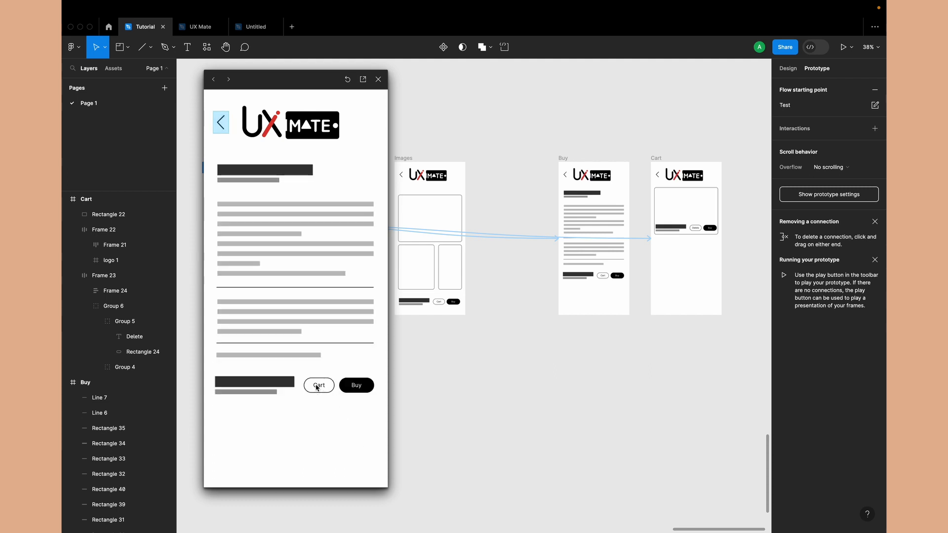
# Connect the Cart button in the Buy frame to the Cart frame with an on-click Navigate to interaction
pyautogui.click(602, 278)
pyautogui.scroll(5, 602, 277)
pyautogui.doubleClick(604, 277)
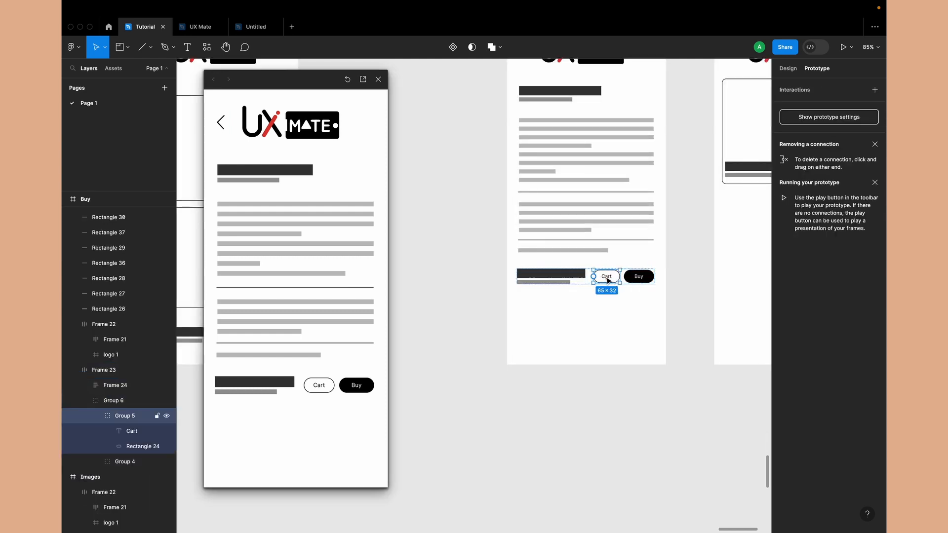
pyautogui.moveTo(620, 277); pyautogui.dragTo(720, 187)
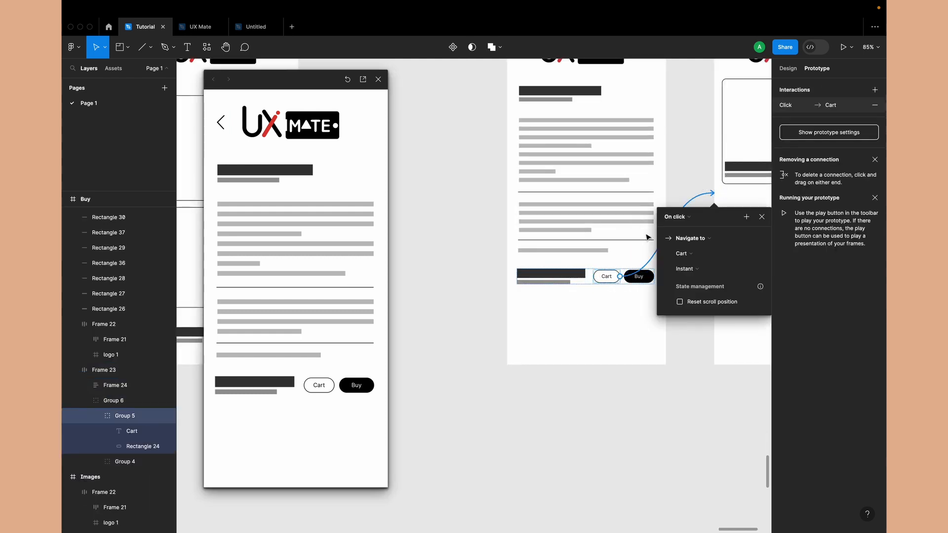
# Retest the Buy screen's Cart button in the running preview
pyautogui.hscroll(3, 585, 293)
pyautogui.scroll(2, 585, 293)
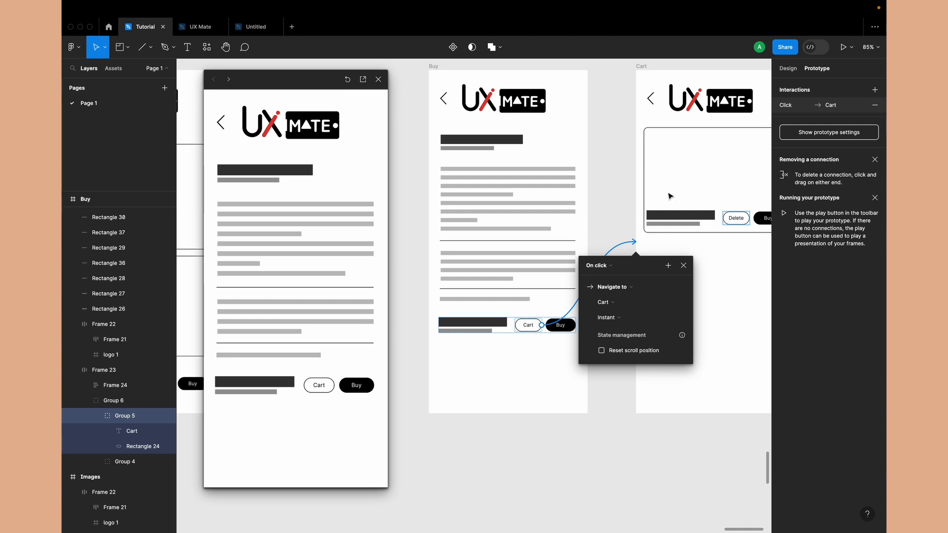
pyautogui.scroll(-3, 668, 179)
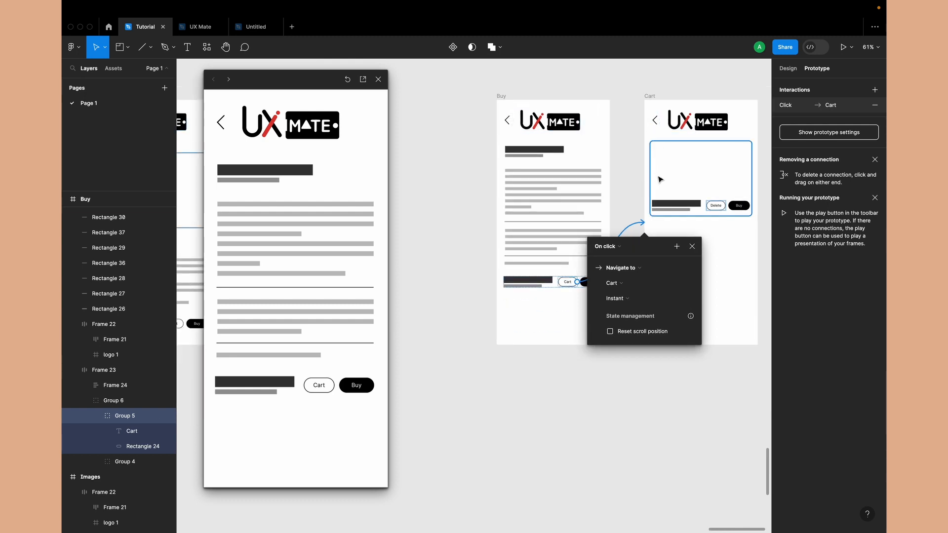
pyautogui.click(292, 447)
pyautogui.click(318, 386)
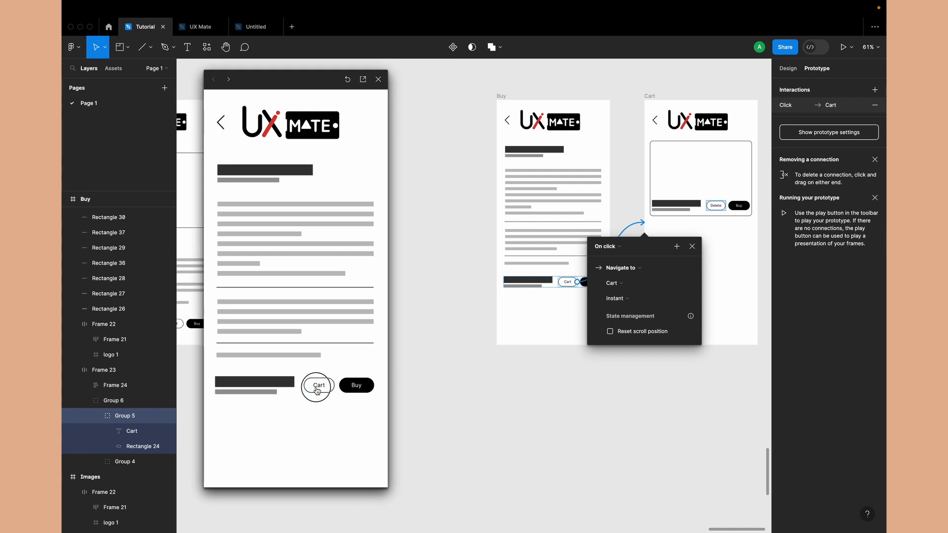
# Test the Buy screen's back arrow in the running preview, and close the preview window
pyautogui.click(221, 123)
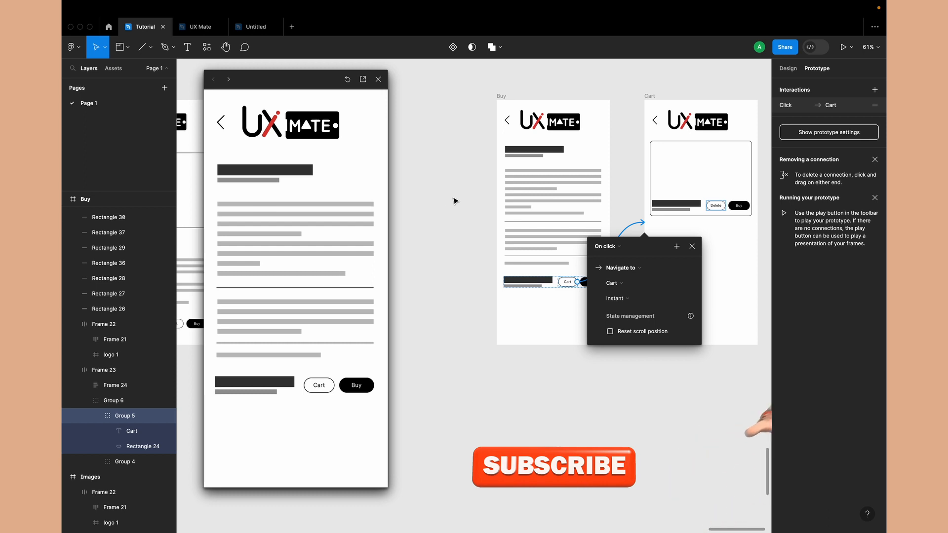
pyautogui.hscroll(-5, 454, 200)
pyautogui.scroll(-5, 454, 200)
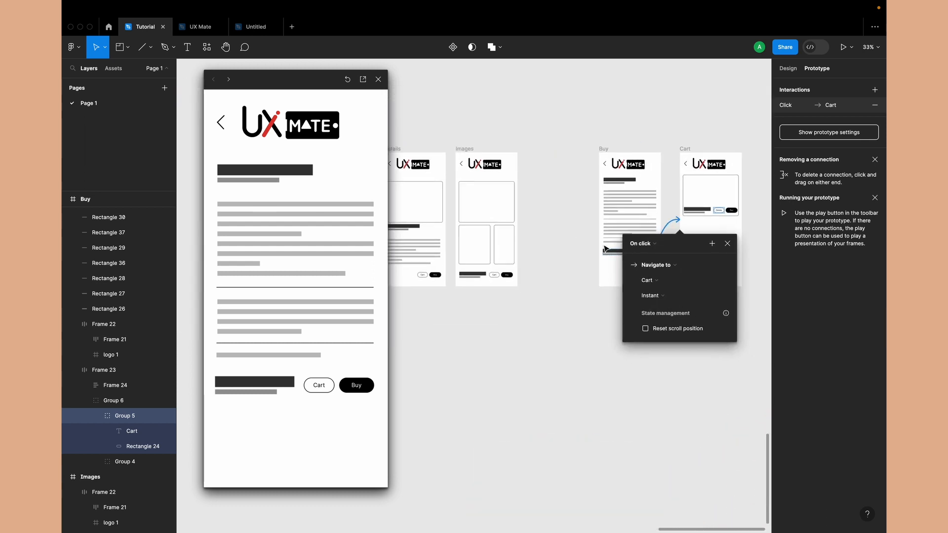
pyautogui.hscroll(3, 590, 158)
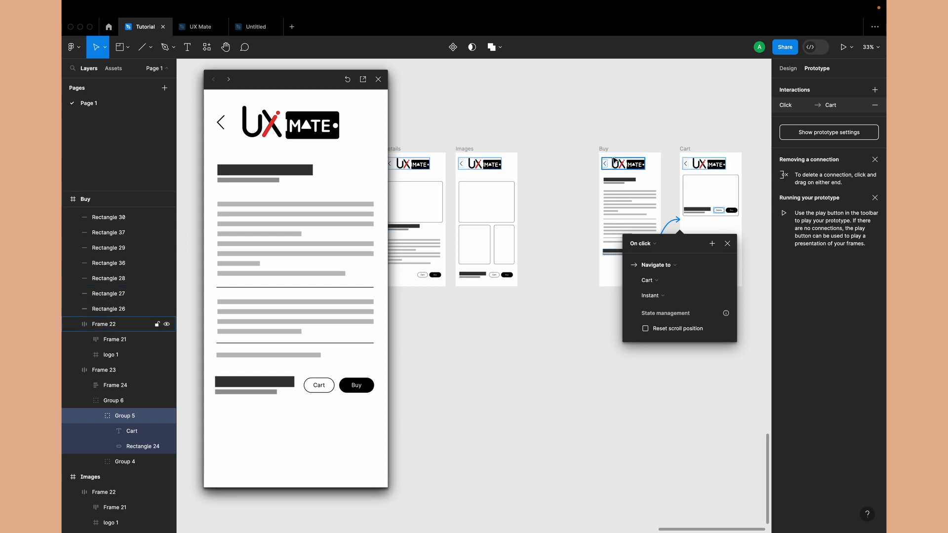
pyautogui.hscroll(2, 577, 252)
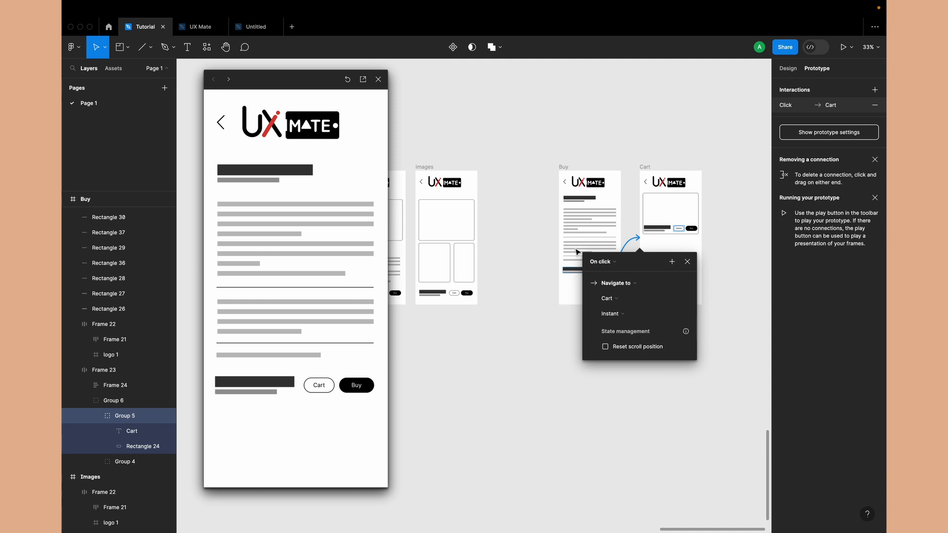
pyautogui.click(378, 79)
pyautogui.click(541, 138)
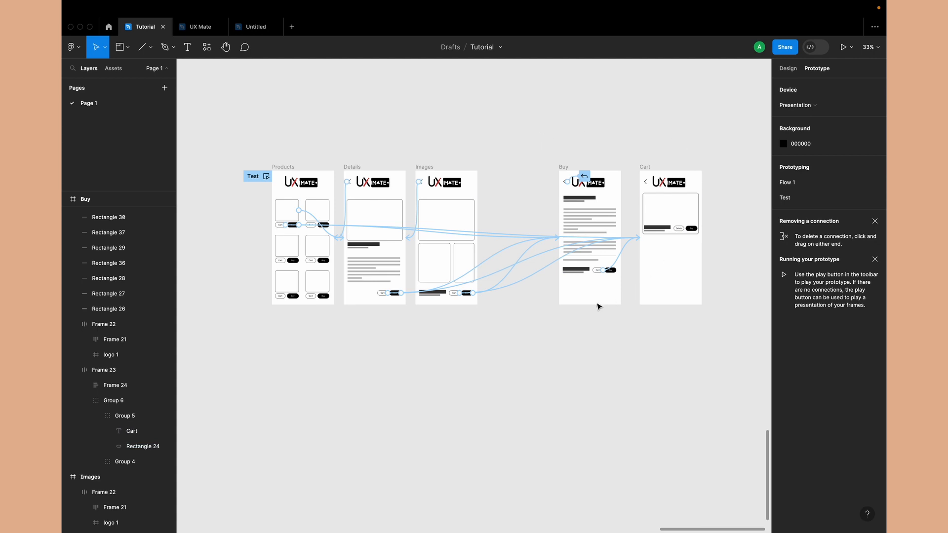
# Remove the on-click Back interactions from the back arrows in the Buy and Cart frames
pyautogui.scroll(-2, 491, 336)
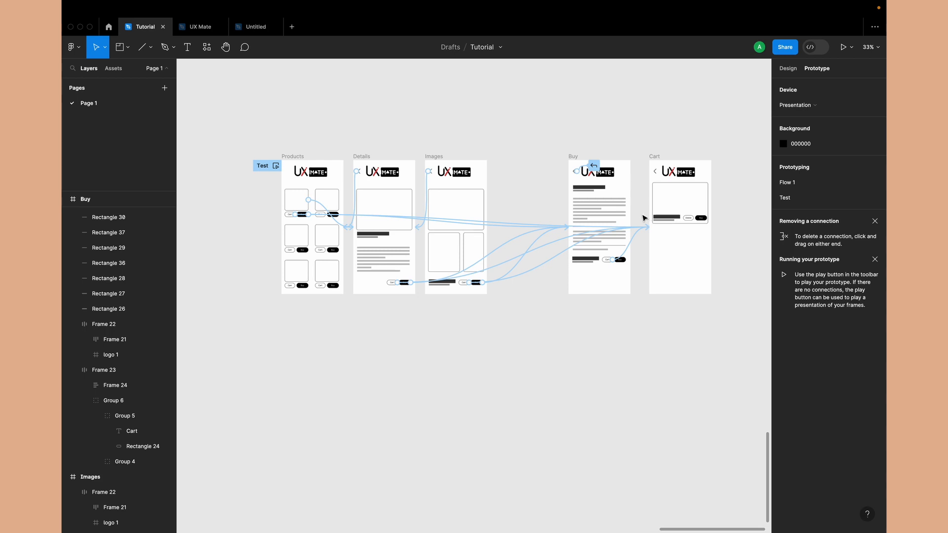
pyautogui.scroll(5, 586, 149)
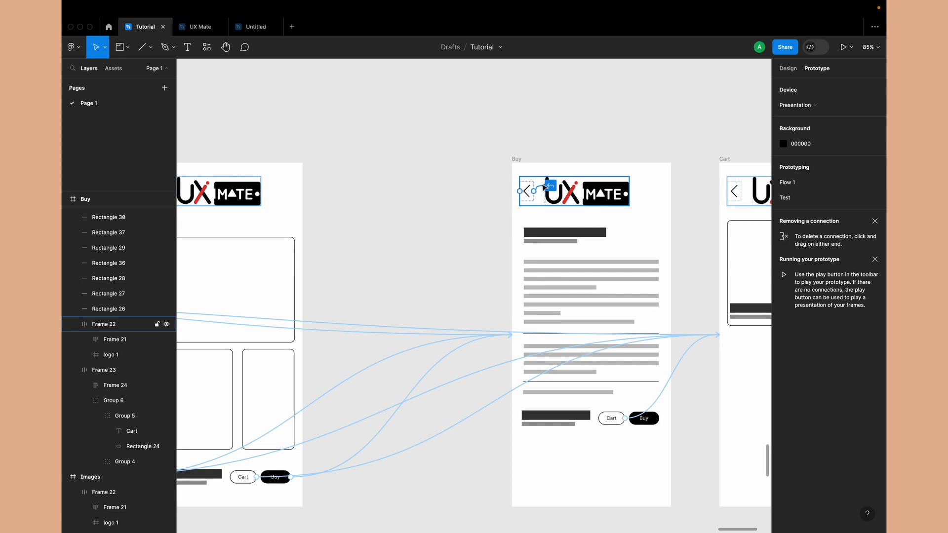
pyautogui.click(548, 185)
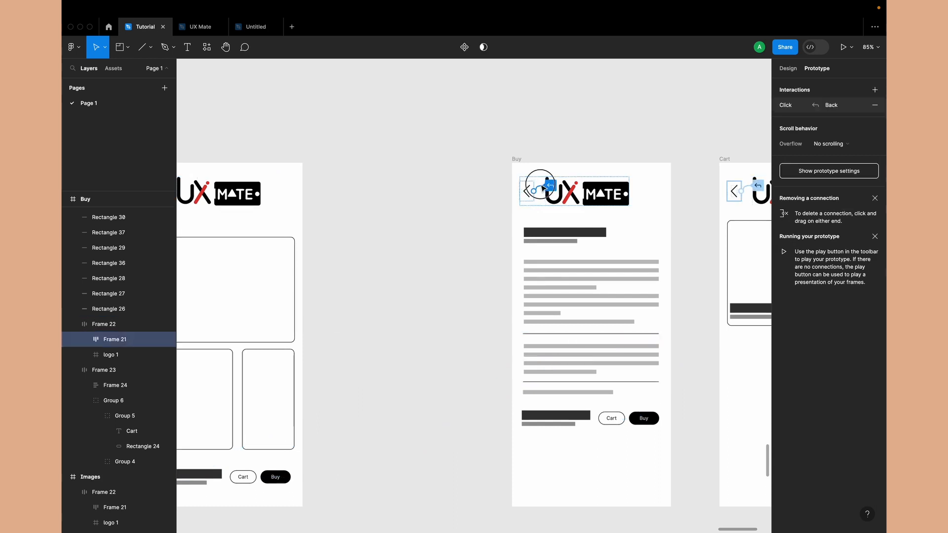
pyautogui.moveTo(535, 191); pyautogui.dragTo(571, 80)
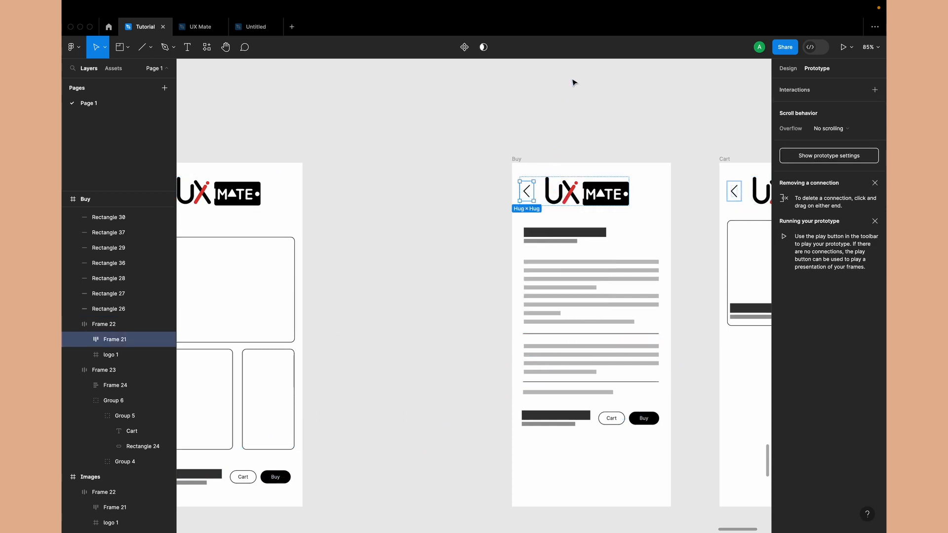
pyautogui.hscroll(5, 571, 81)
pyautogui.click(622, 195)
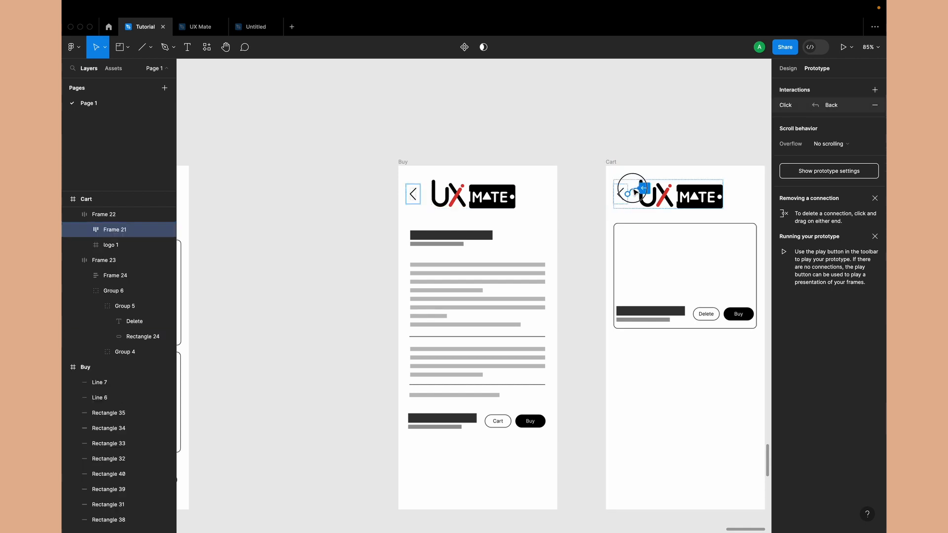
pyautogui.click(561, 110)
pyautogui.scroll(-5, 561, 110)
pyautogui.scroll(2, 561, 111)
pyautogui.hscroll(-2, 561, 110)
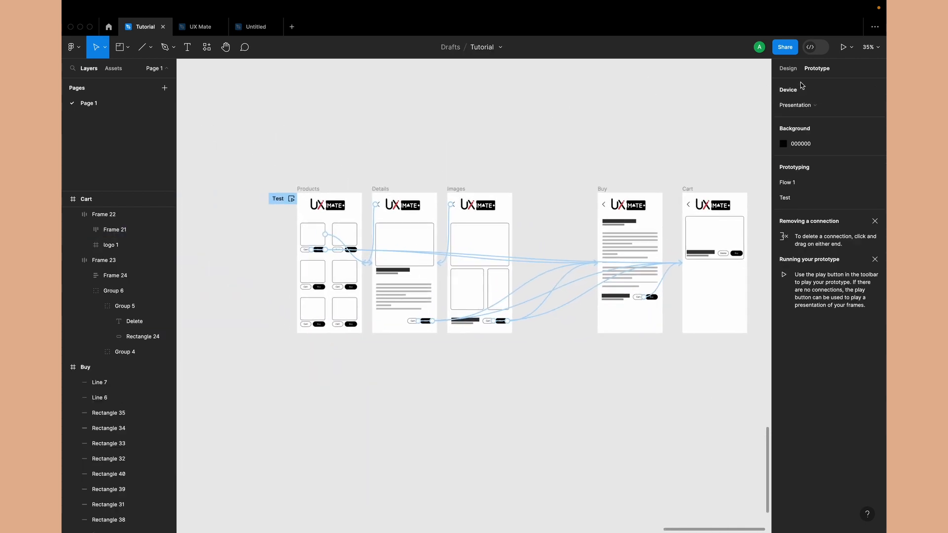
# Draw a section about 1527 × 1057 around the Products, Details and Images frames and fill it with black (000000)
pyautogui.click(788, 69)
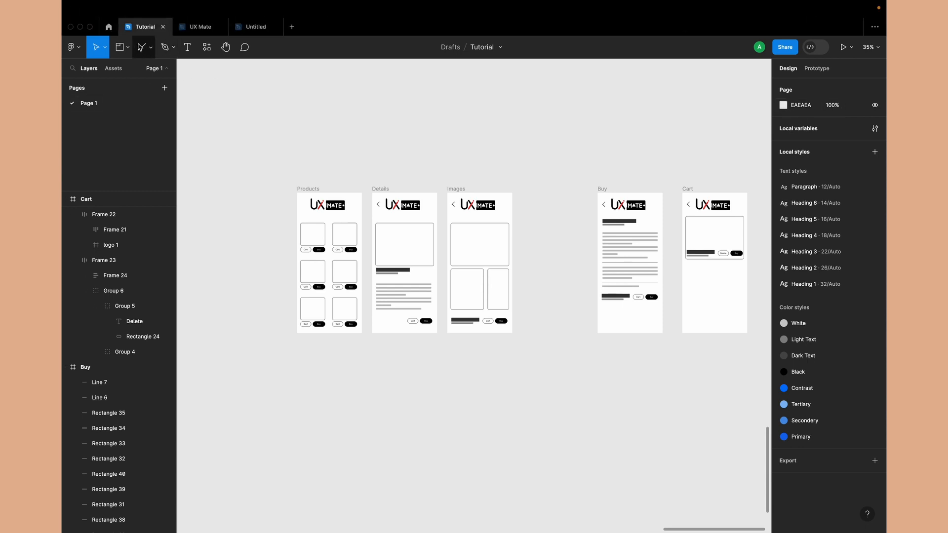
pyautogui.click(129, 49)
pyautogui.click(122, 82)
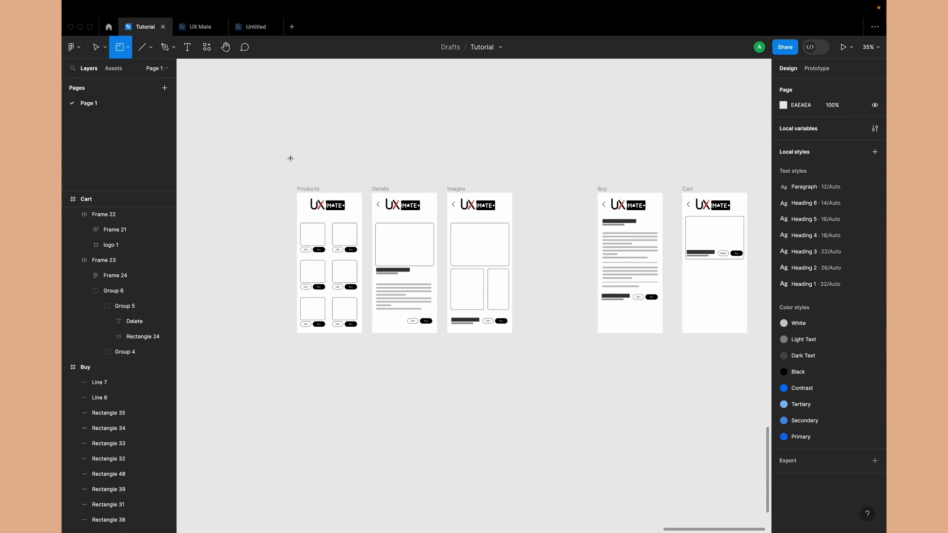
pyautogui.moveTo(280, 167); pyautogui.dragTo(534, 344)
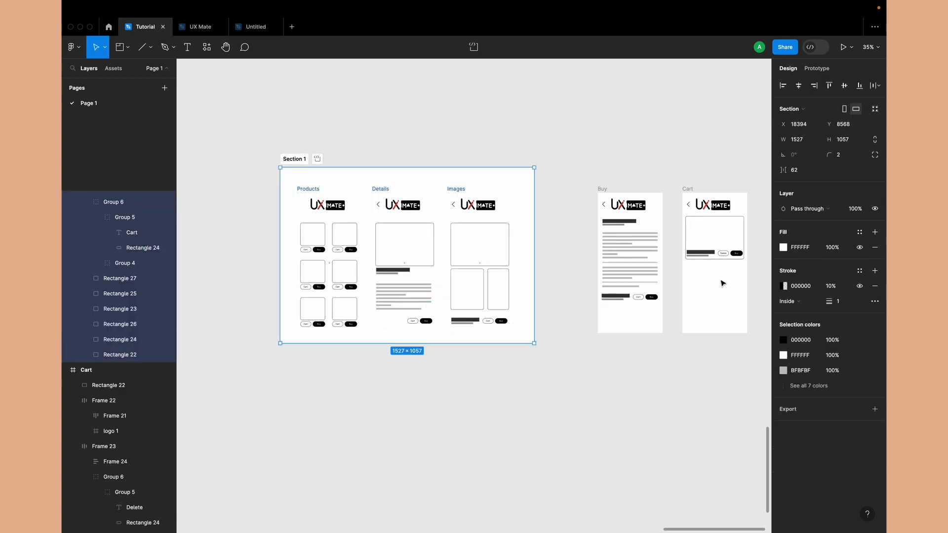
pyautogui.click(783, 247)
pyautogui.moveTo(671, 295); pyautogui.dragTo(575, 446)
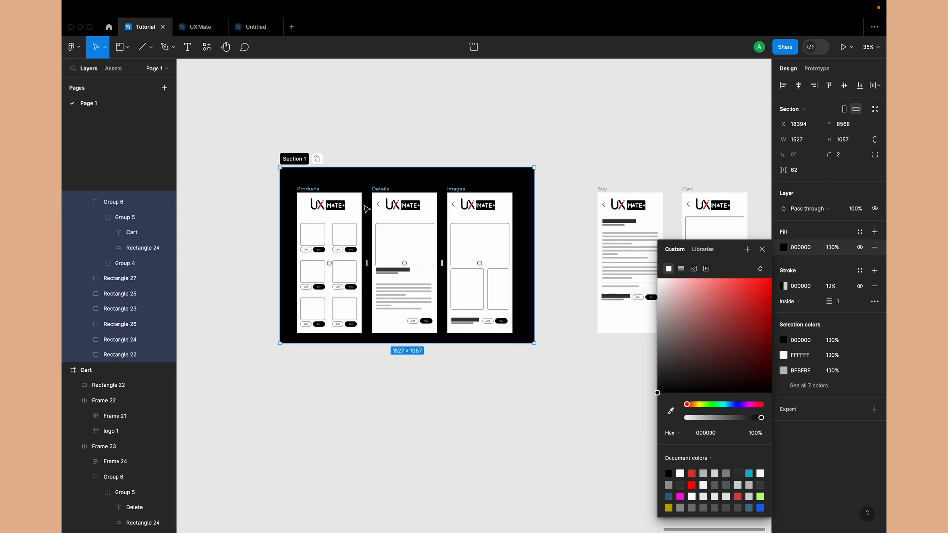
# Rename the section around the Products, Details and Images frames as "Produscts Section"
pyautogui.doubleClick(291, 156)
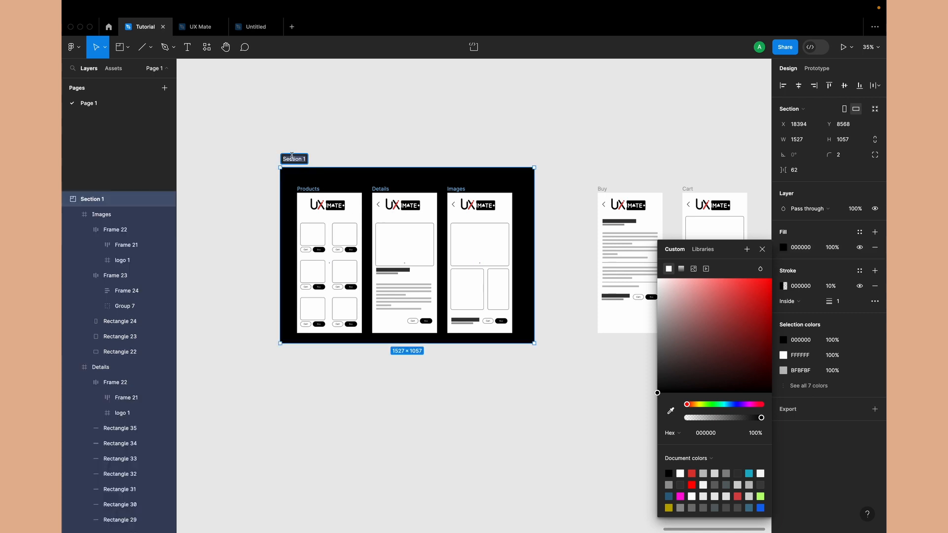
pyautogui.write('Produscts Section')
pyautogui.press('Return')
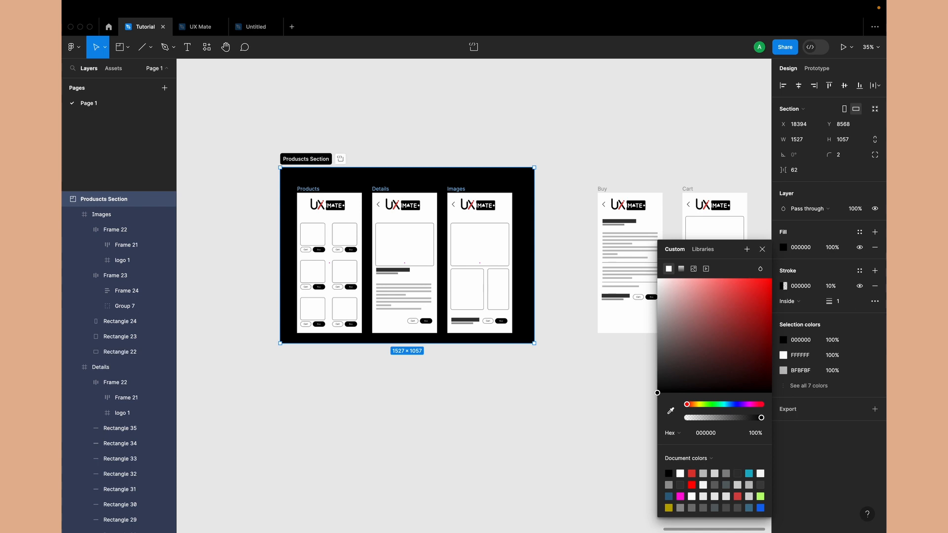
# Draw a second section about 1277 × 1074 around the Buy and Cart frames and fill it with black (000000)
pyautogui.moveTo(547, 27)
pyautogui.hscroll(2, 553, 131)
pyautogui.scroll(-1, 553, 131)
pyautogui.click(553, 132)
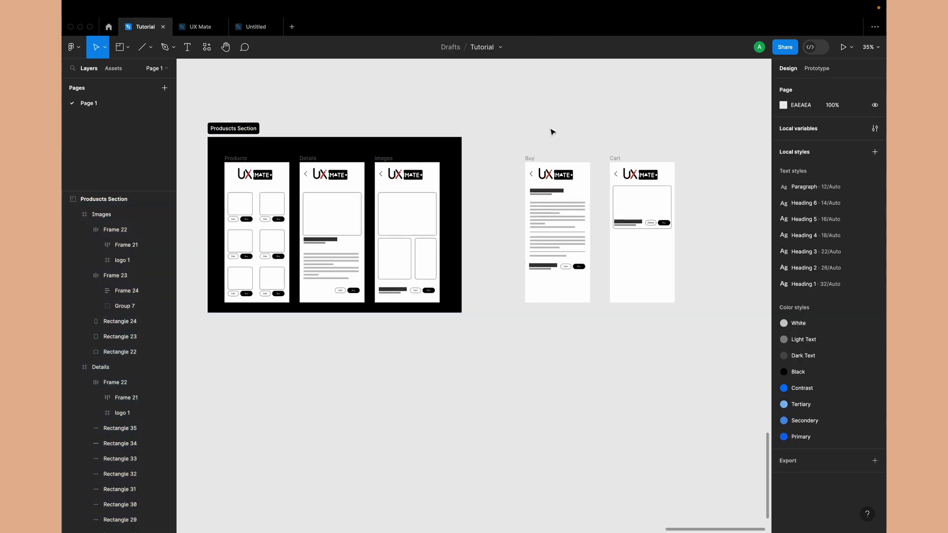
pyautogui.click(122, 48)
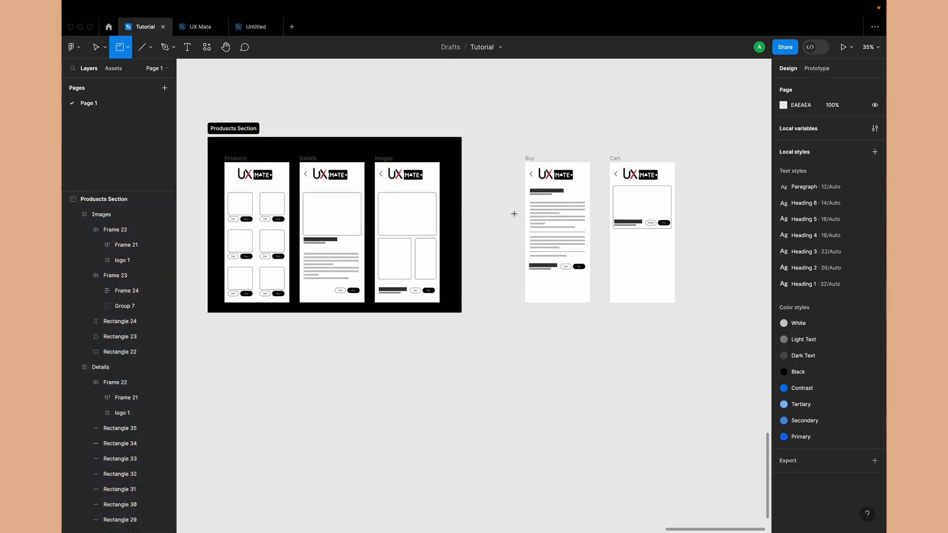
pyautogui.moveTo(502, 137)
pyautogui.mouseDown()
pyautogui.moveTo(514, 167)
pyautogui.moveTo(727, 311)
pyautogui.moveTo(620, 427)
pyautogui.mouseUp()
pyautogui.click(783, 247)
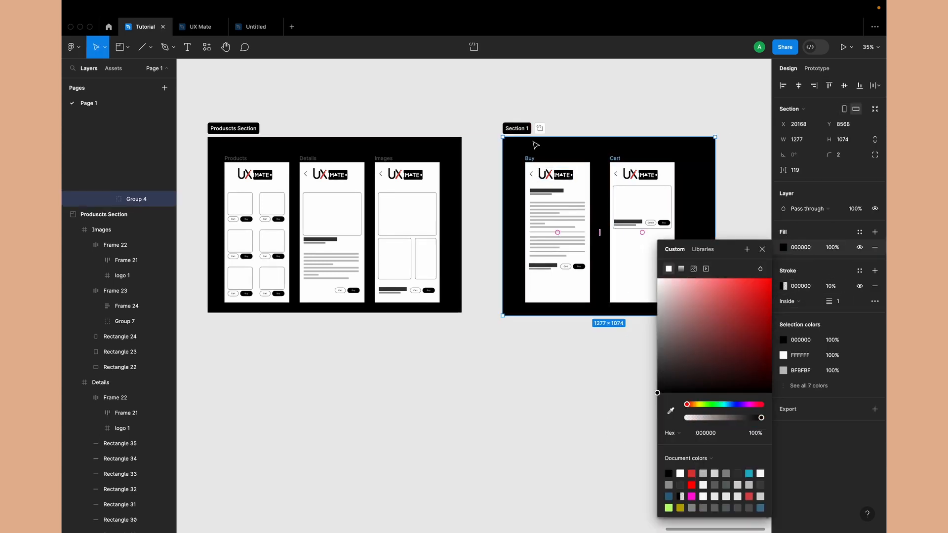
# Rename the section around the Buy and Cart frames as "Cart Section"
pyautogui.click(515, 128)
pyautogui.doubleClick(515, 128)
pyautogui.write('Cart')
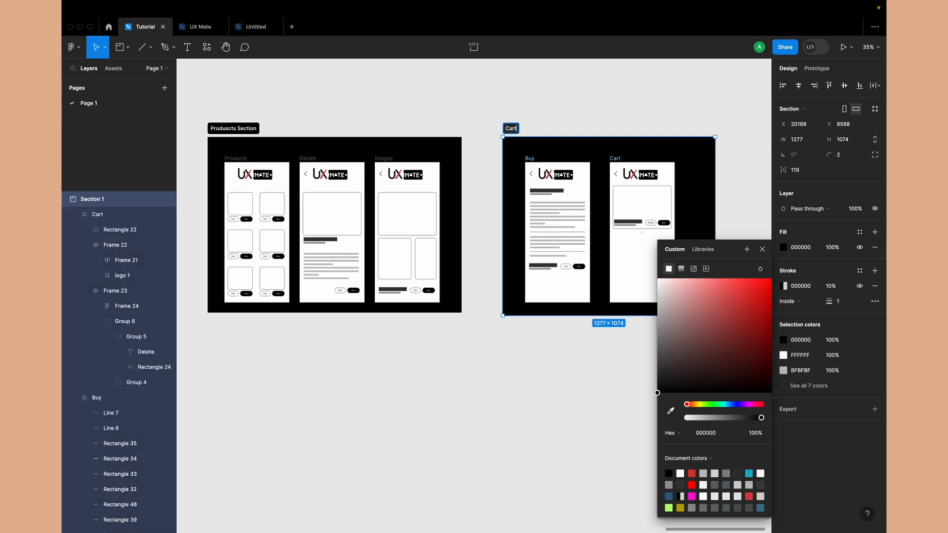
pyautogui.write(' Section')
pyautogui.press('Return')
pyautogui.click(486, 117)
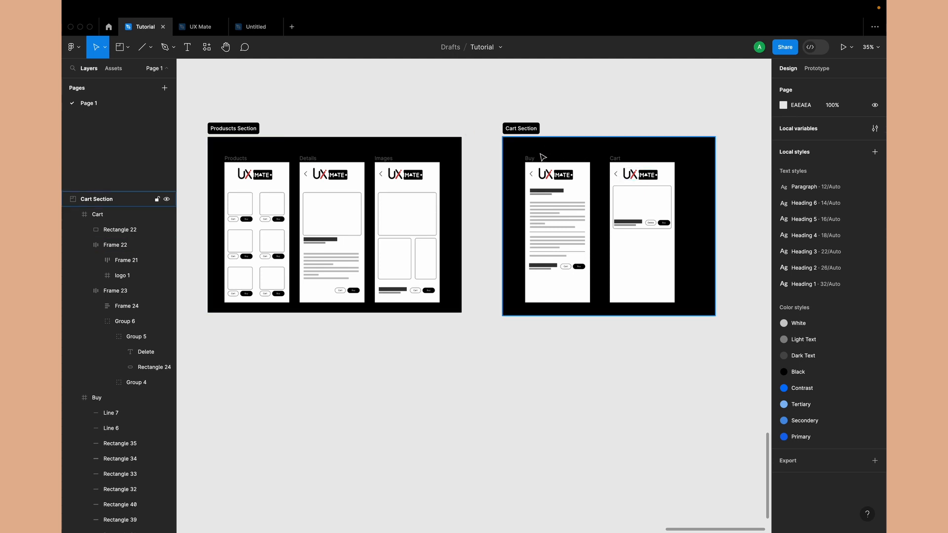
# Connect the back arrow in the Buy frame to the Produscts Section with an on-click Navigate to interaction
pyautogui.click(536, 173)
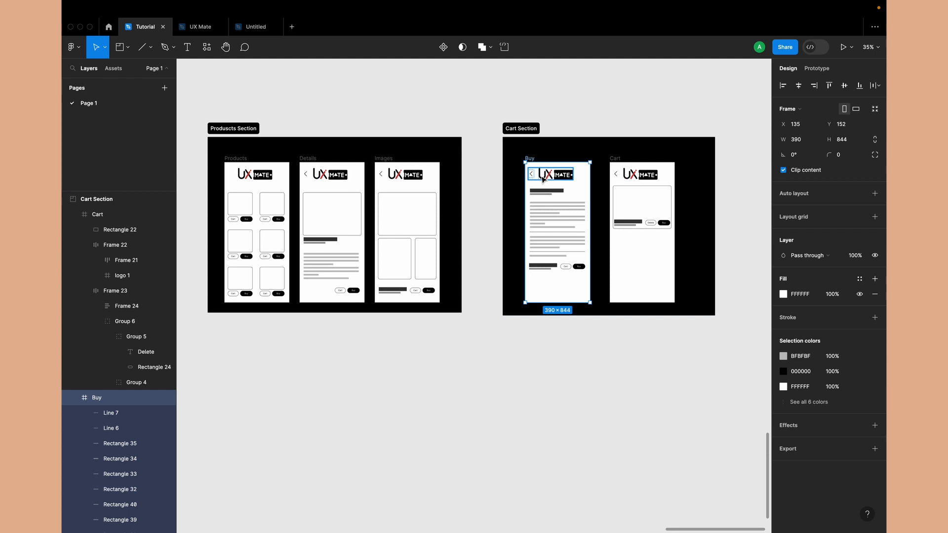
pyautogui.doubleClick(532, 174)
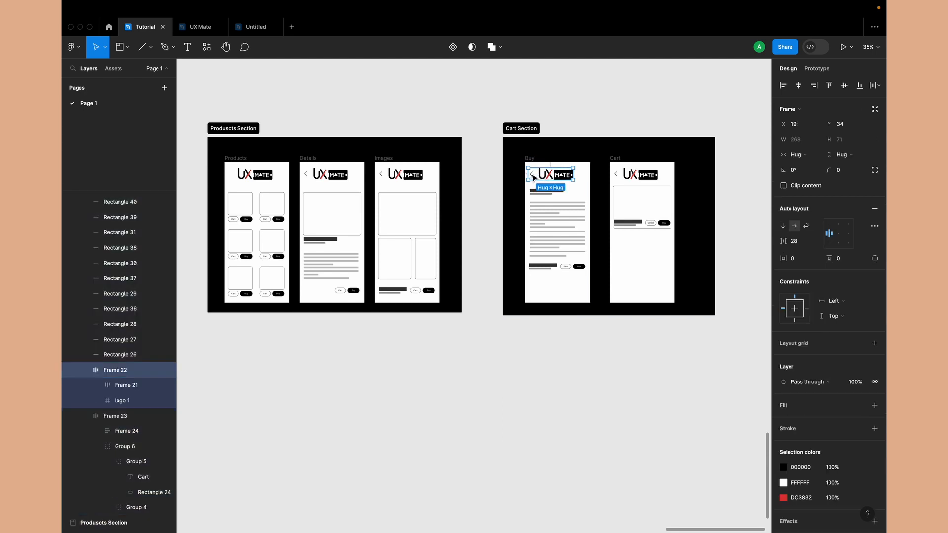
pyautogui.scroll(5, 531, 174)
pyautogui.click(531, 174)
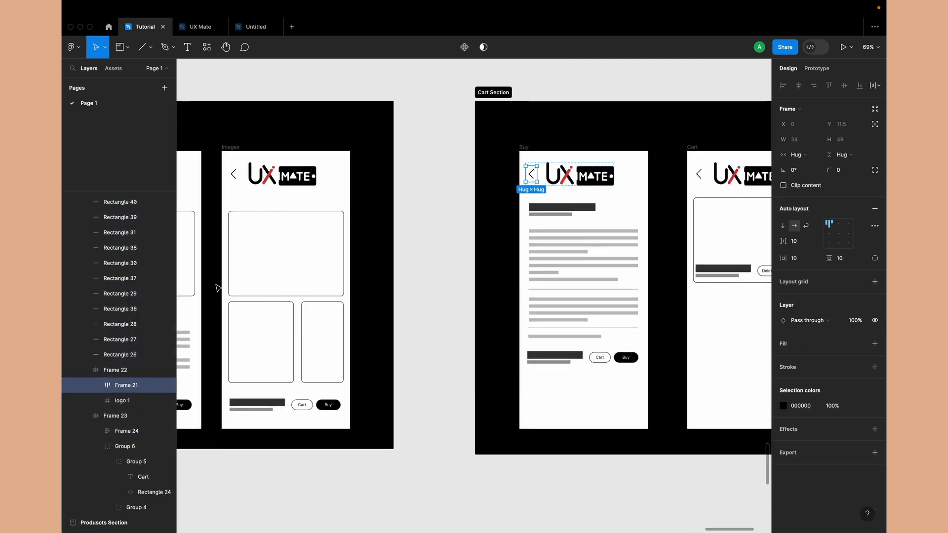
pyautogui.scroll(-5, 344, 194)
pyautogui.scroll(-2, 344, 194)
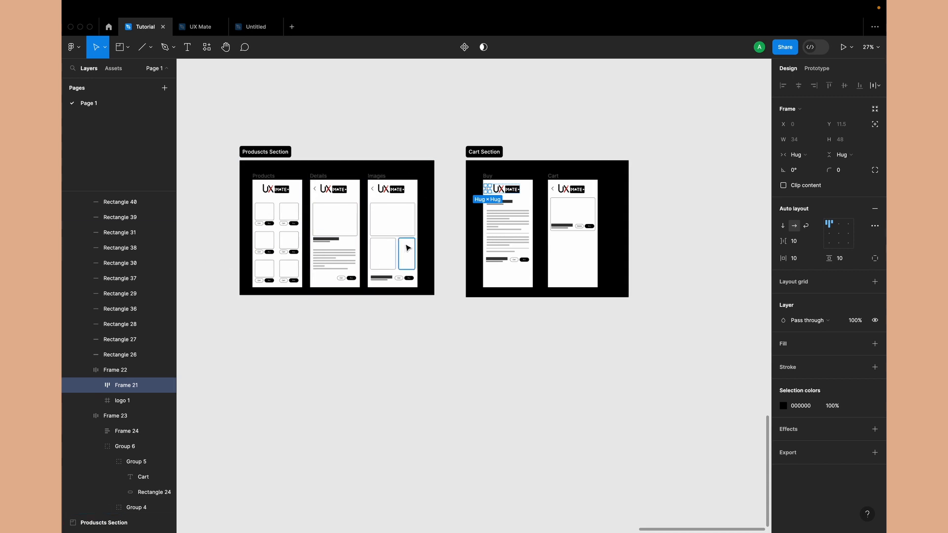
pyautogui.scroll(5, 496, 192)
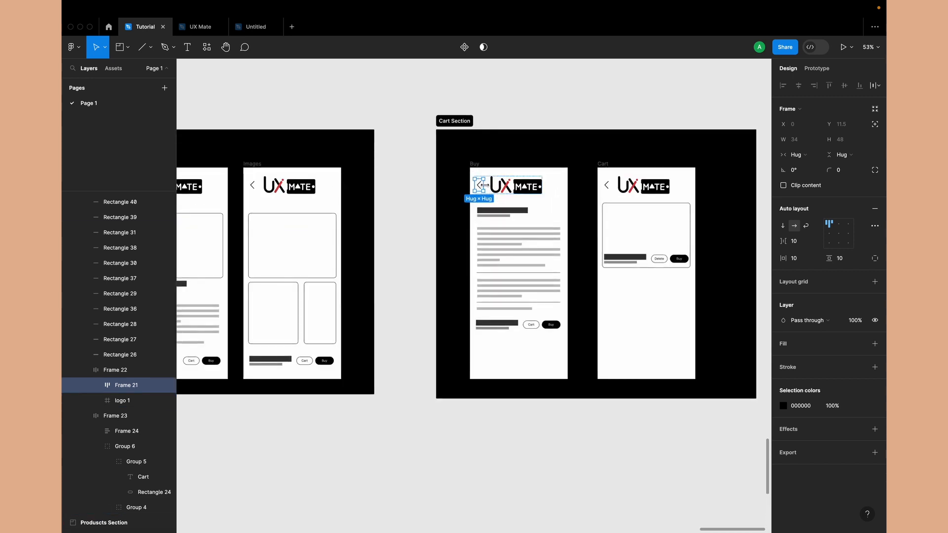
pyautogui.click(817, 68)
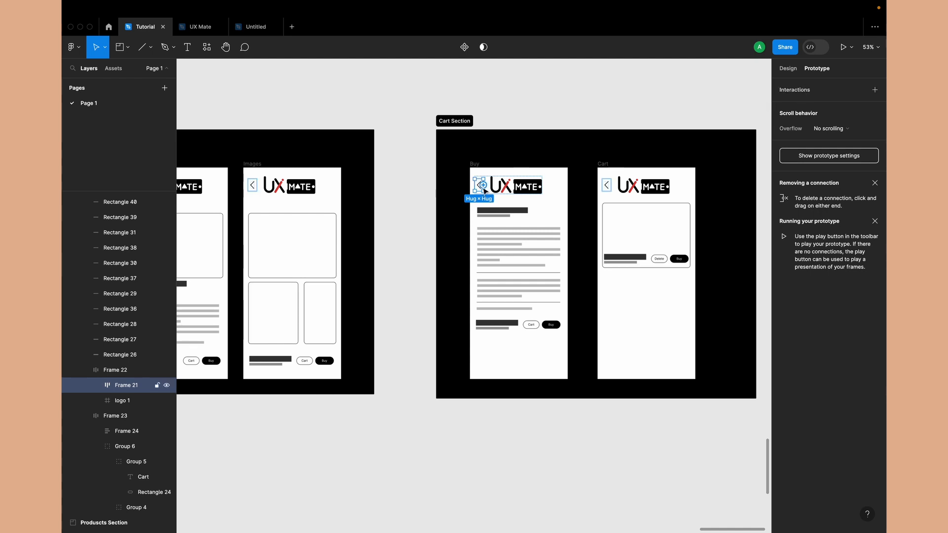
pyautogui.moveTo(483, 186); pyautogui.dragTo(376, 232)
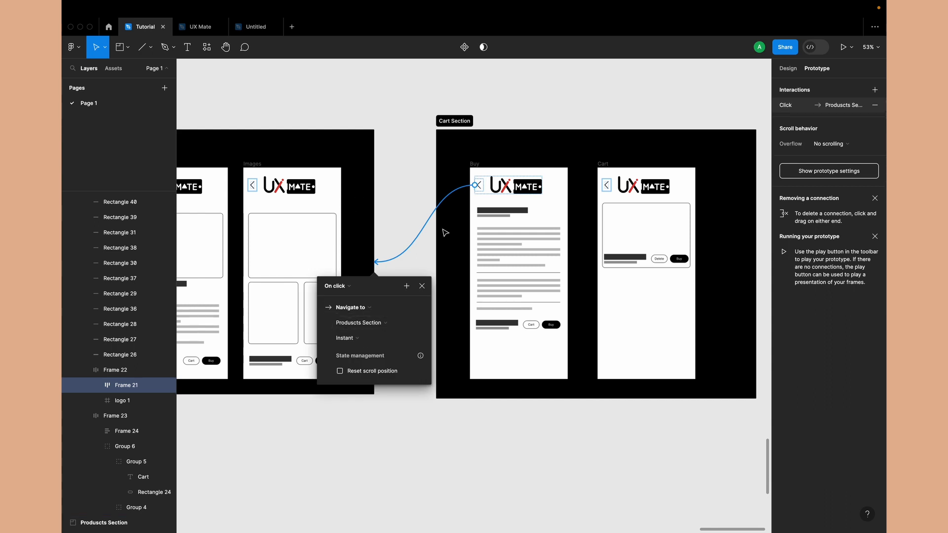
# Connect the back arrow in the Cart frame to the Produscts Section with an on-click Navigate to interaction
pyautogui.click(608, 188)
pyautogui.scroll(5, 610, 187)
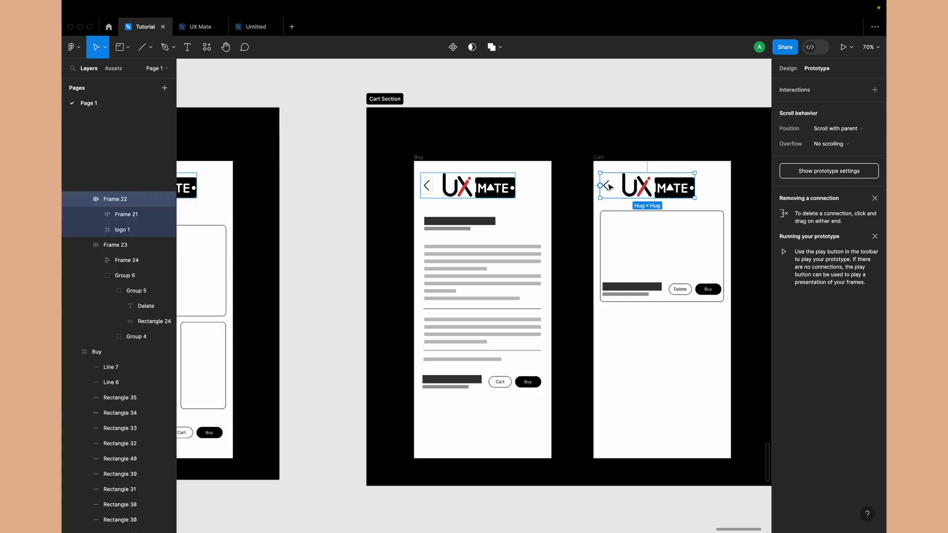
pyautogui.doubleClick(608, 187)
pyautogui.scroll(-5, 610, 186)
pyautogui.moveTo(613, 186); pyautogui.dragTo(316, 262)
pyautogui.press('super+alt+a')
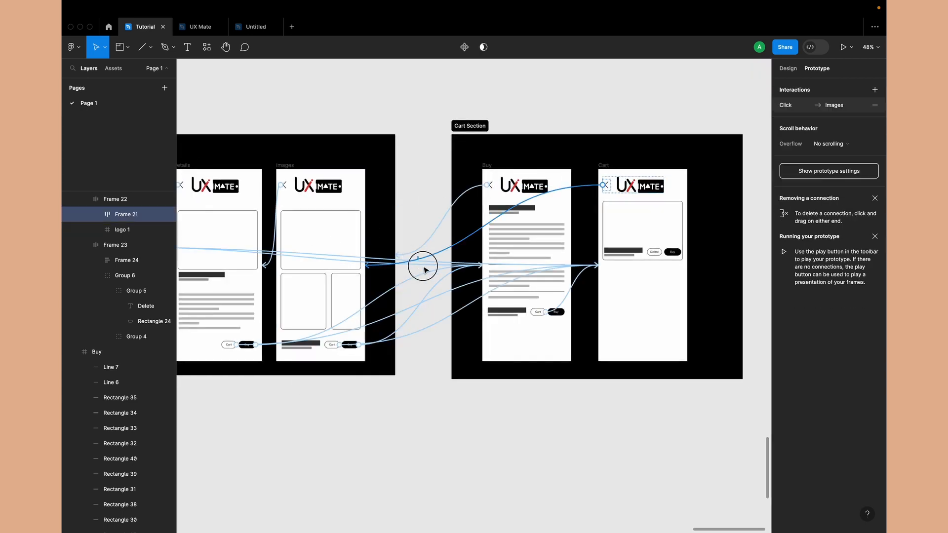
pyautogui.click(444, 218)
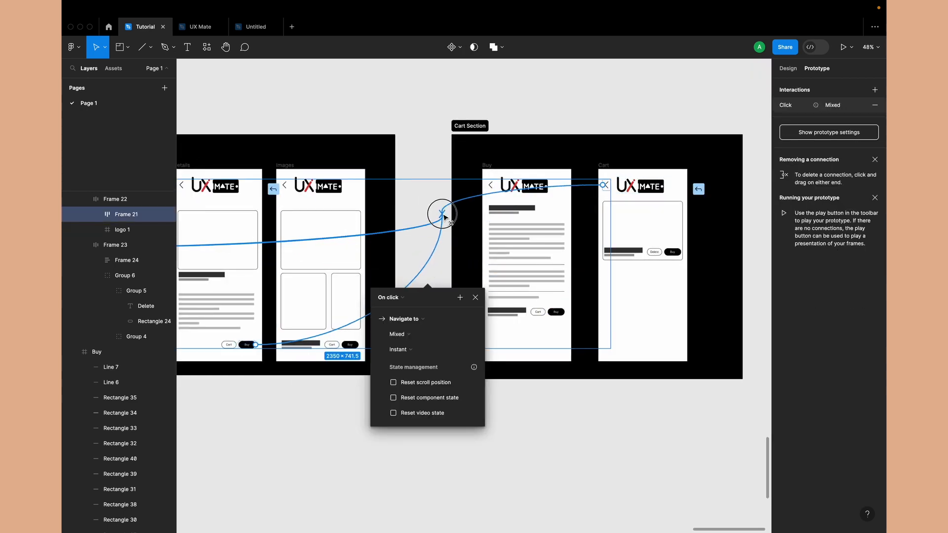
pyautogui.click(444, 217)
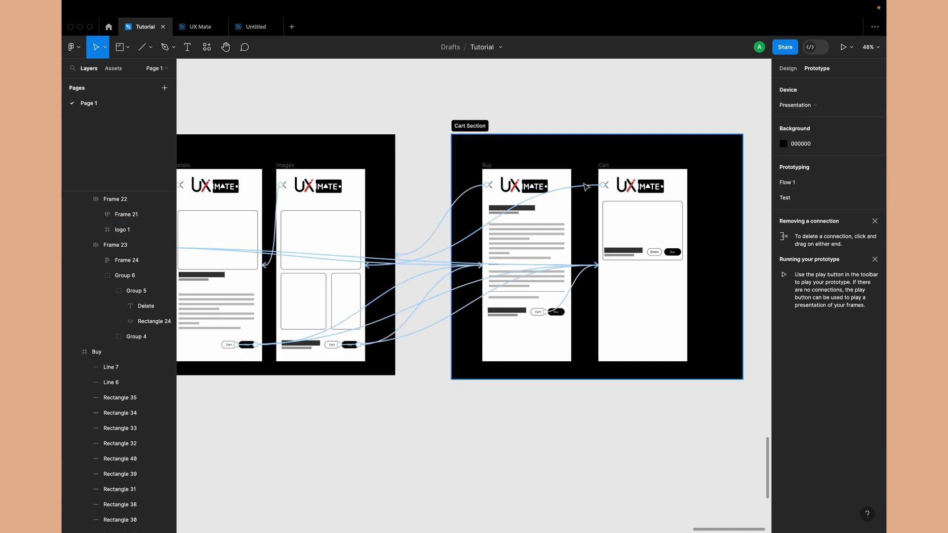
pyautogui.moveTo(586, 185); pyautogui.dragTo(395, 210)
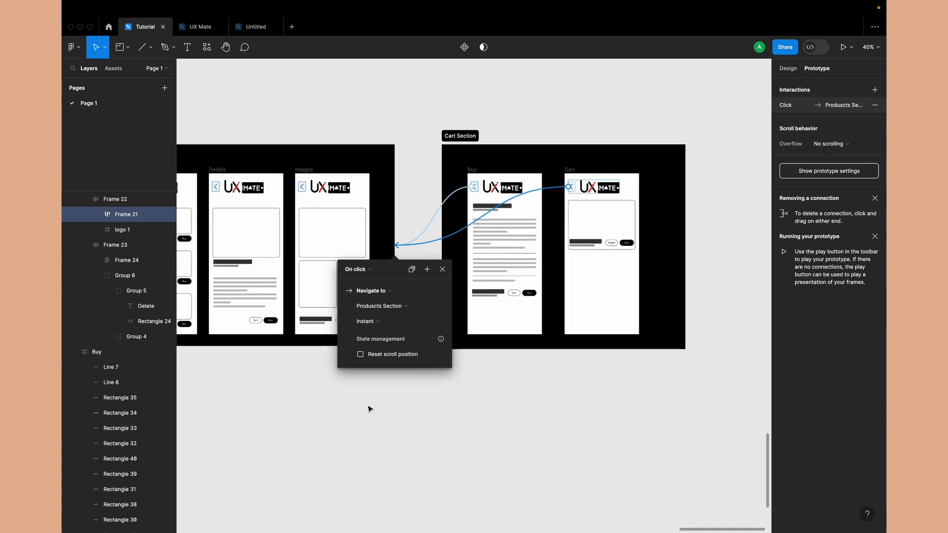
pyautogui.click(369, 410)
pyautogui.scroll(-5, 370, 412)
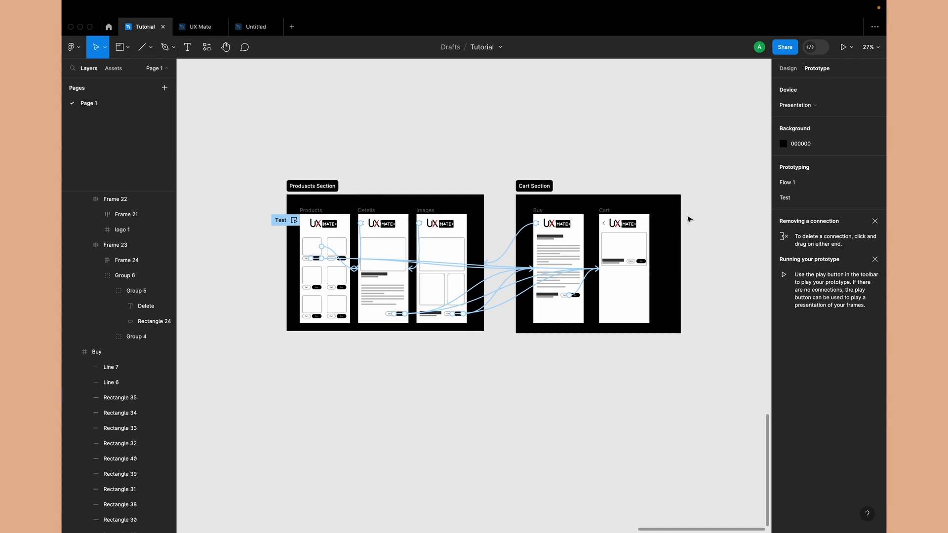
# Preview the Test flow from a product through Details, Buy and Cart, and use the back arrows to return to Products
pyautogui.scroll(3, 549, 245)
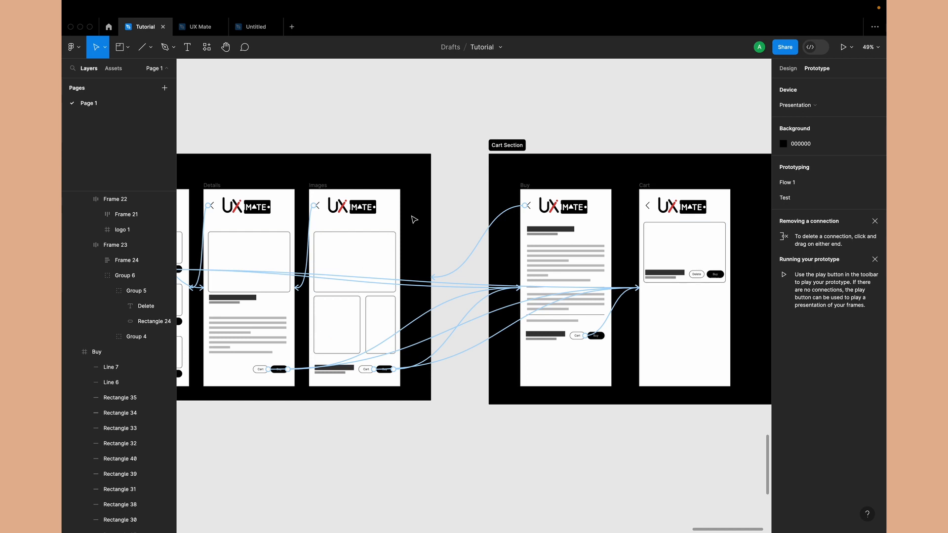
pyautogui.hscroll(-2, 419, 198)
pyautogui.scroll(-3, 434, 238)
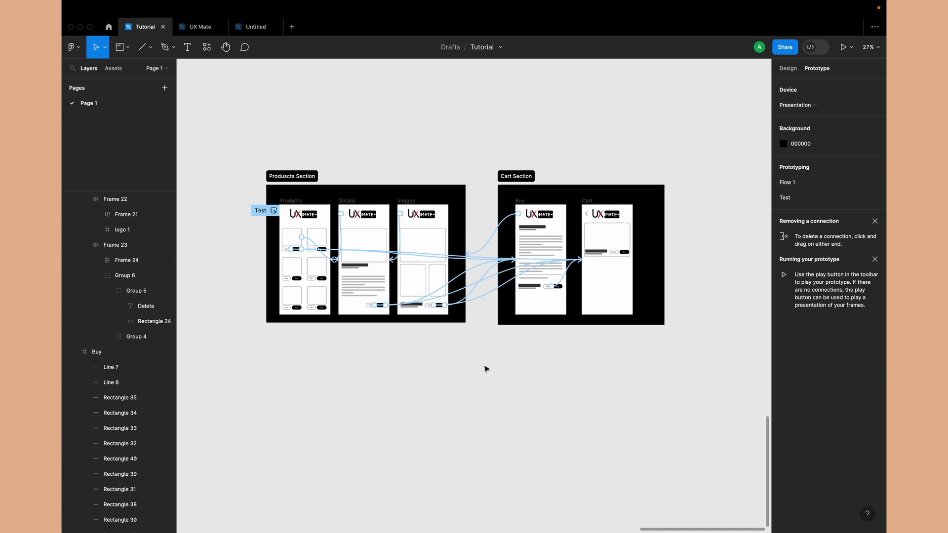
pyautogui.click(274, 212)
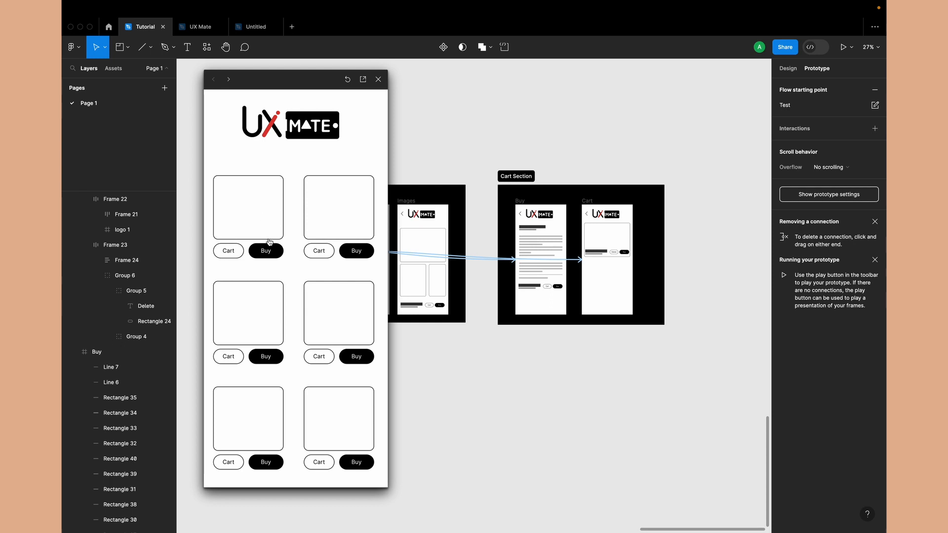
pyautogui.click(259, 217)
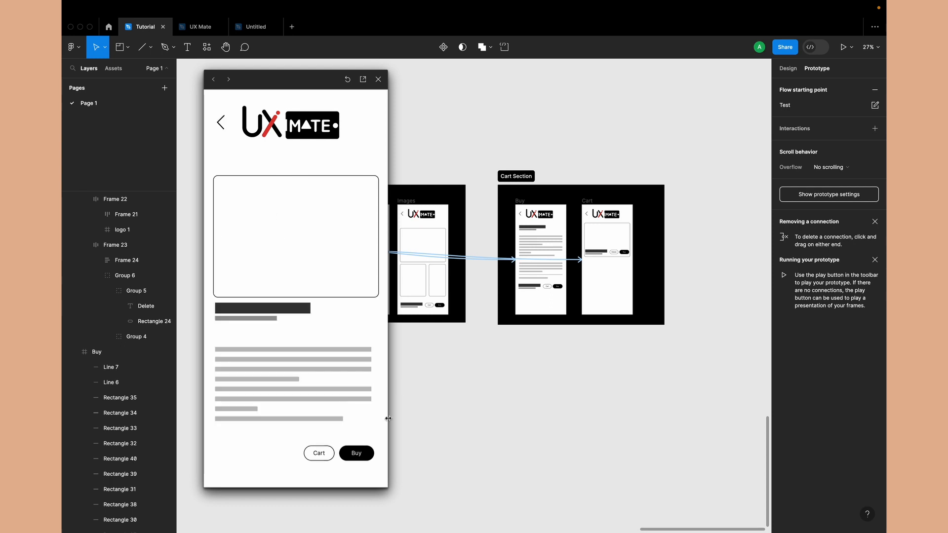
pyautogui.click(354, 453)
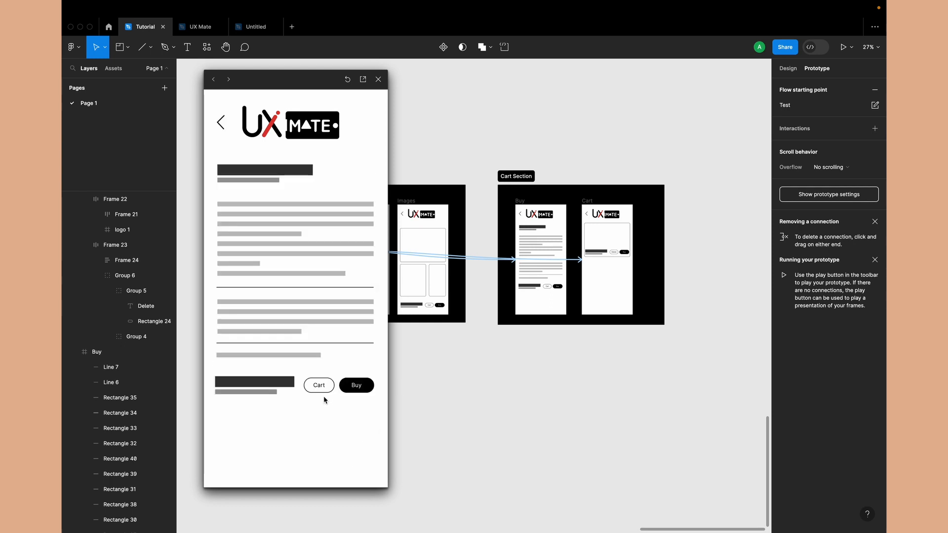
pyautogui.click(318, 386)
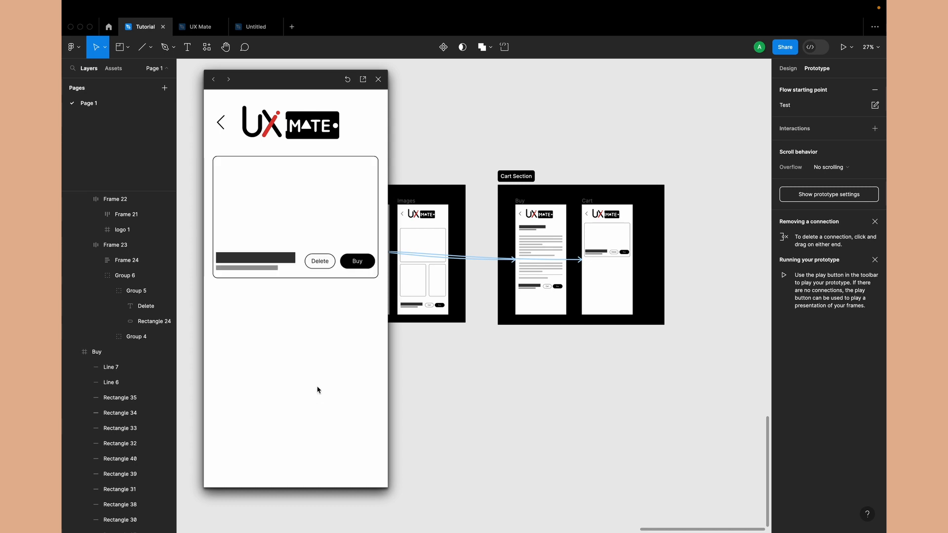
pyautogui.click(221, 126)
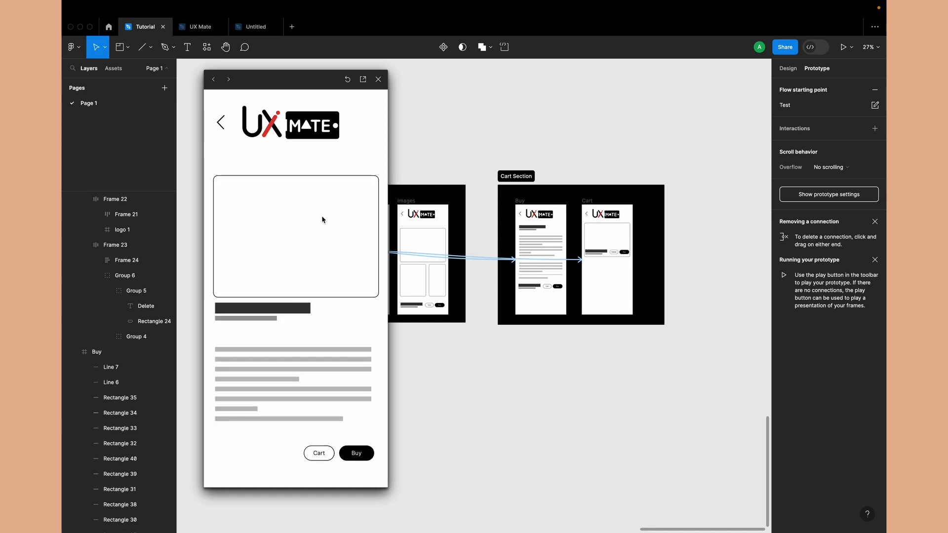
pyautogui.click(220, 123)
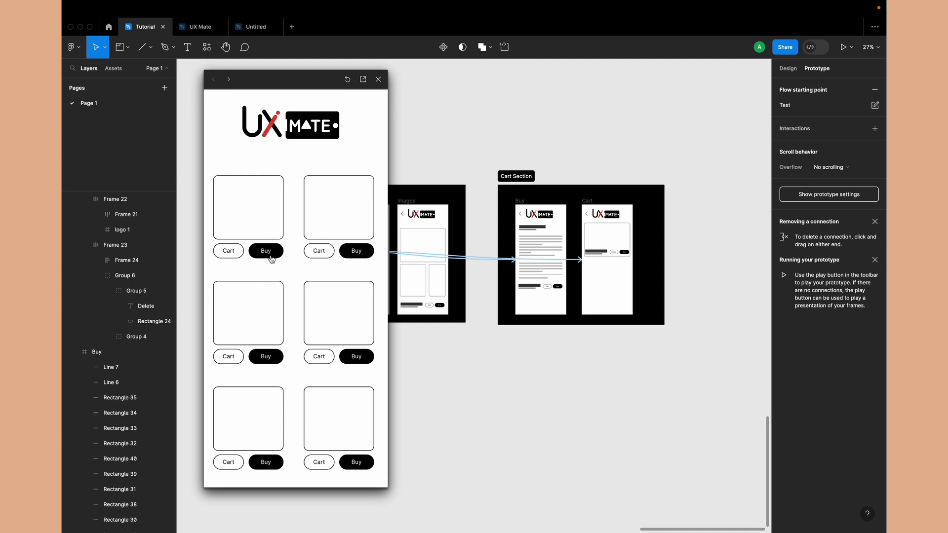
# Test the path from Products straight to Buy and Cart and its back arrow, and close the preview to return to design mode
pyautogui.click(273, 254)
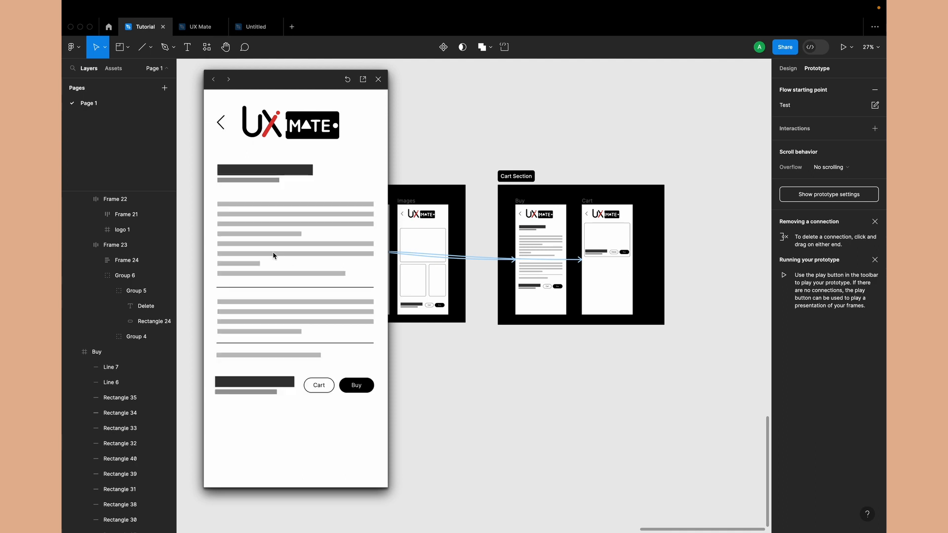
pyautogui.click(319, 386)
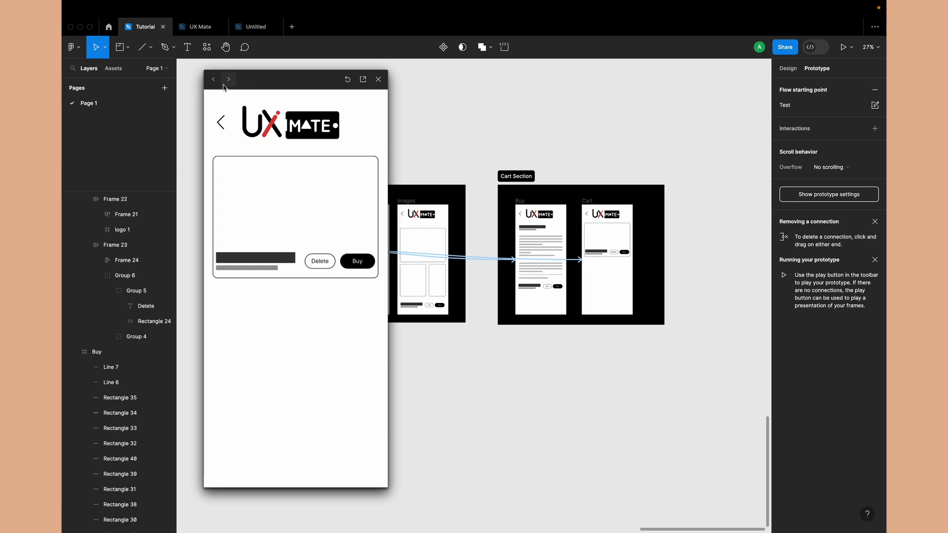
pyautogui.click(221, 123)
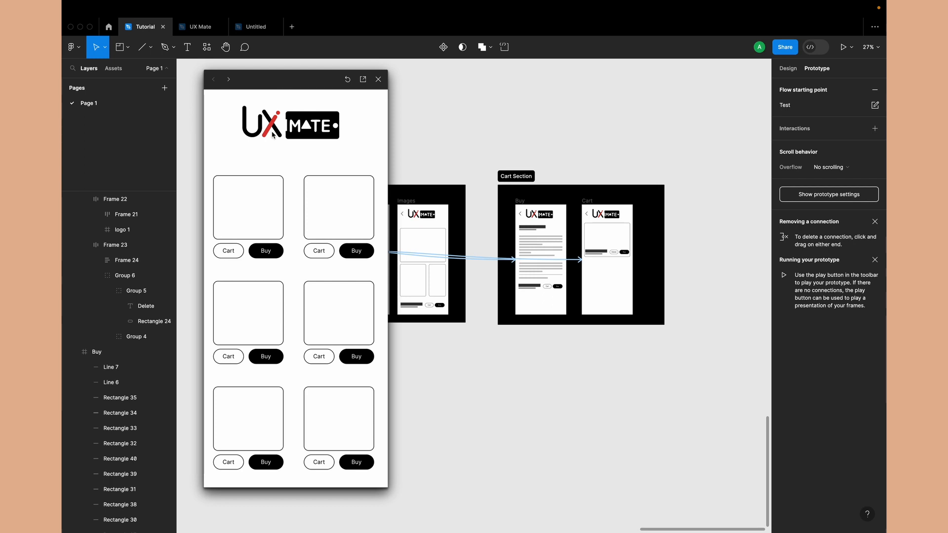
pyautogui.click(378, 79)
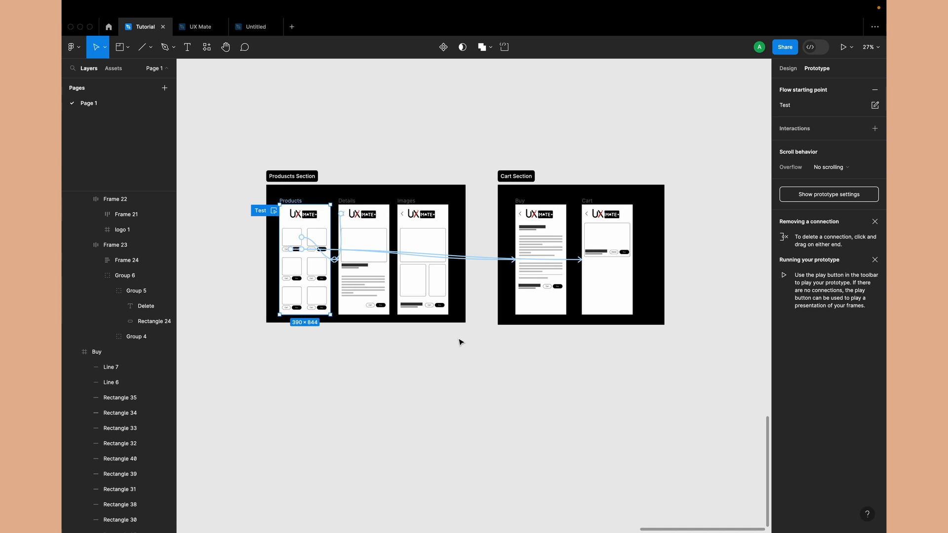
pyautogui.hotkey('shift', 'e')
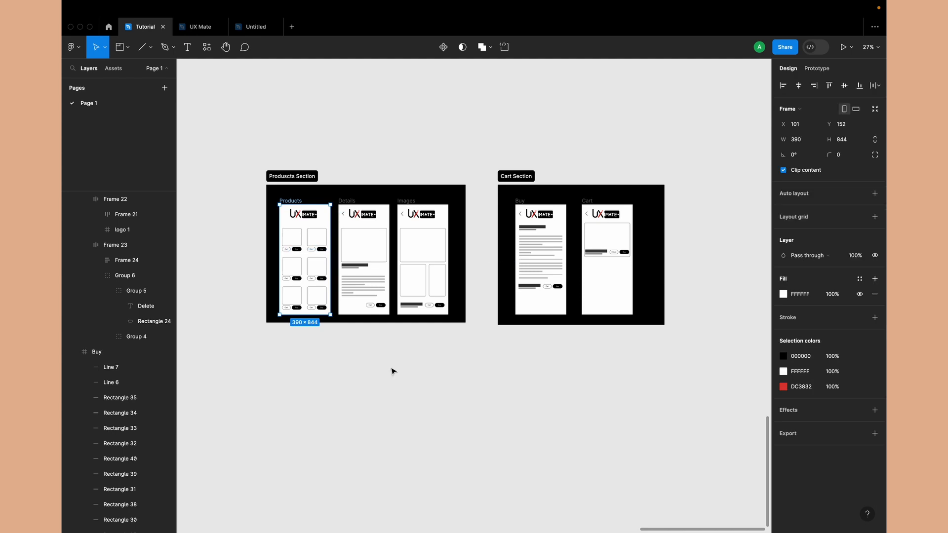